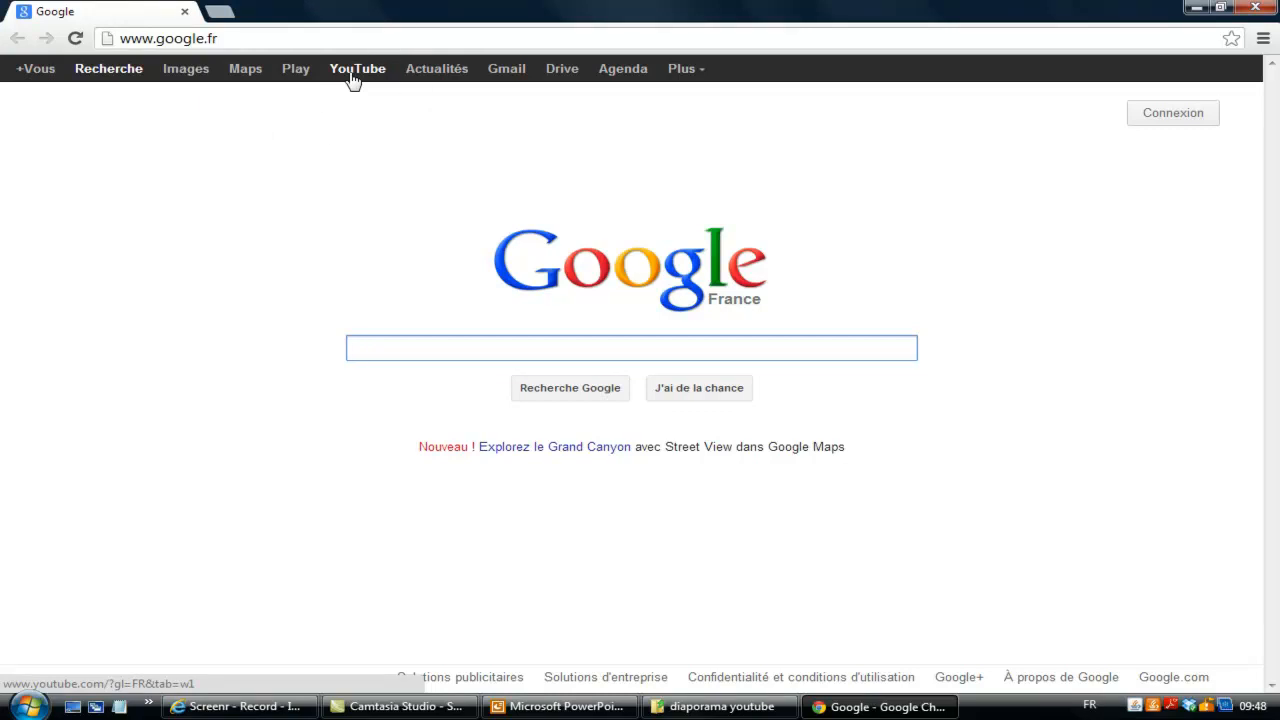
Step: Open YouTube from the Google home page and sign in with the account's e-mail address and password
click(351, 72)
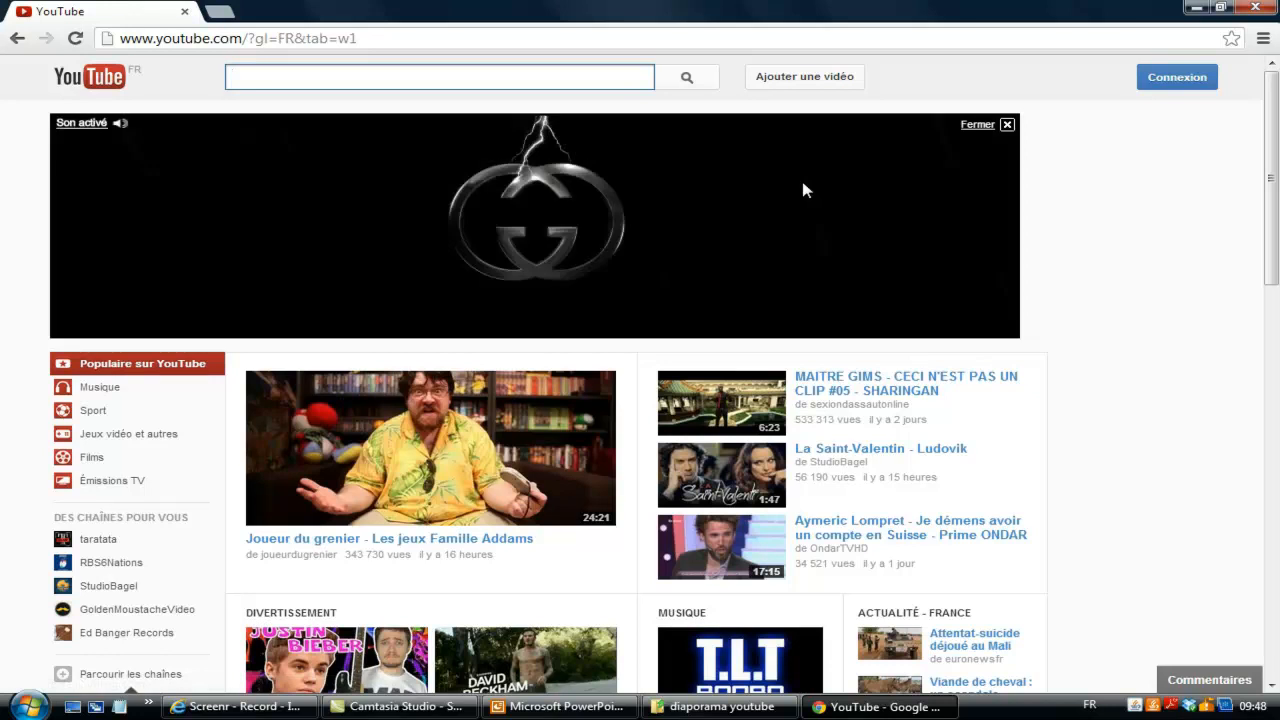
click(1167, 86)
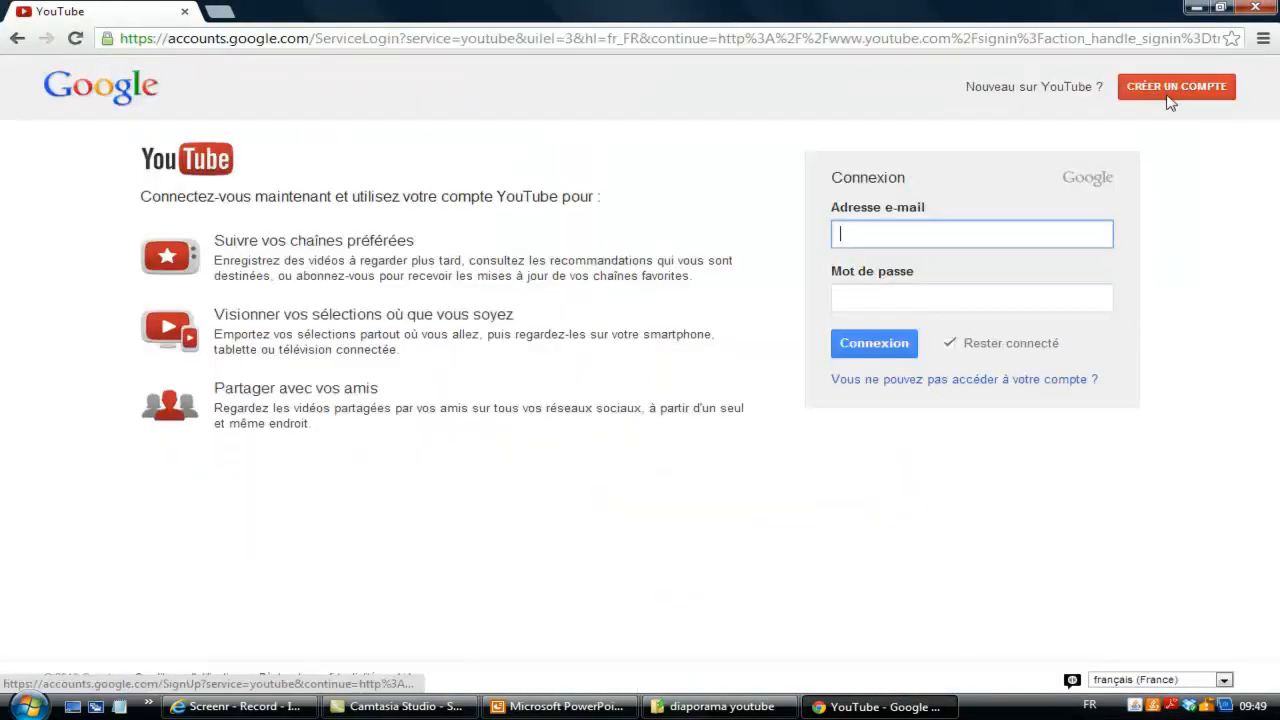
click(935, 211)
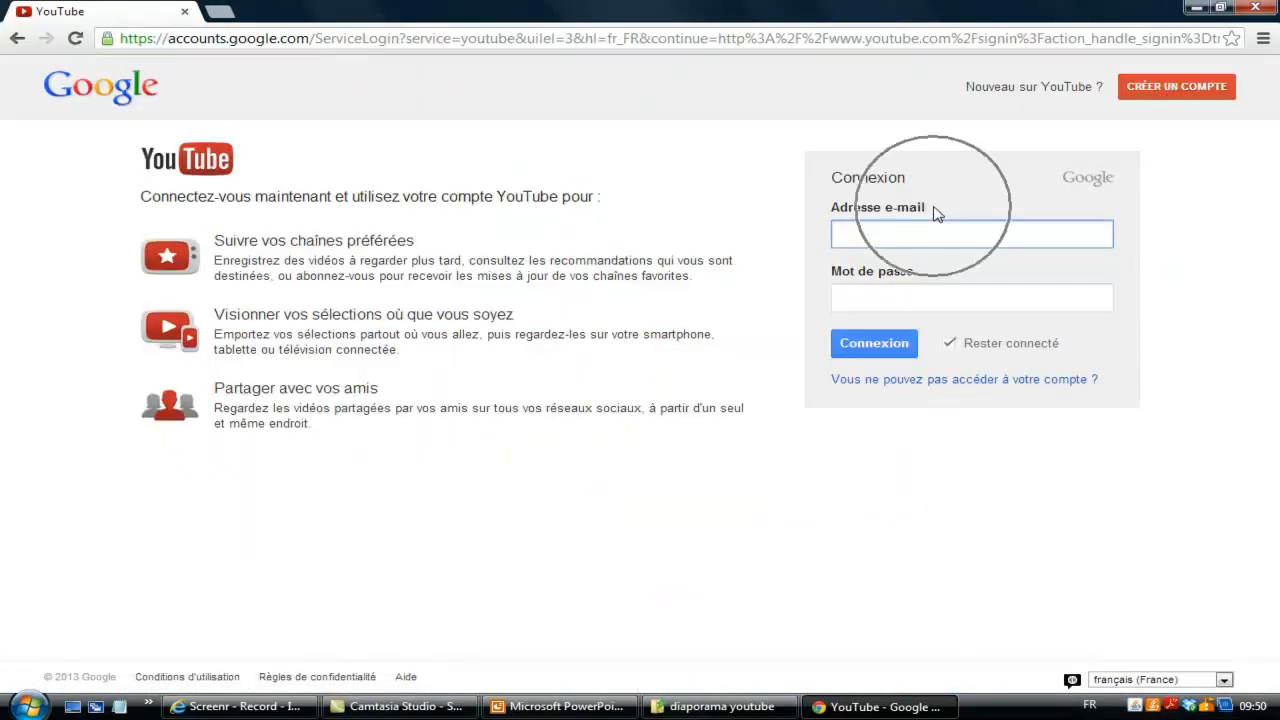
click(918, 277)
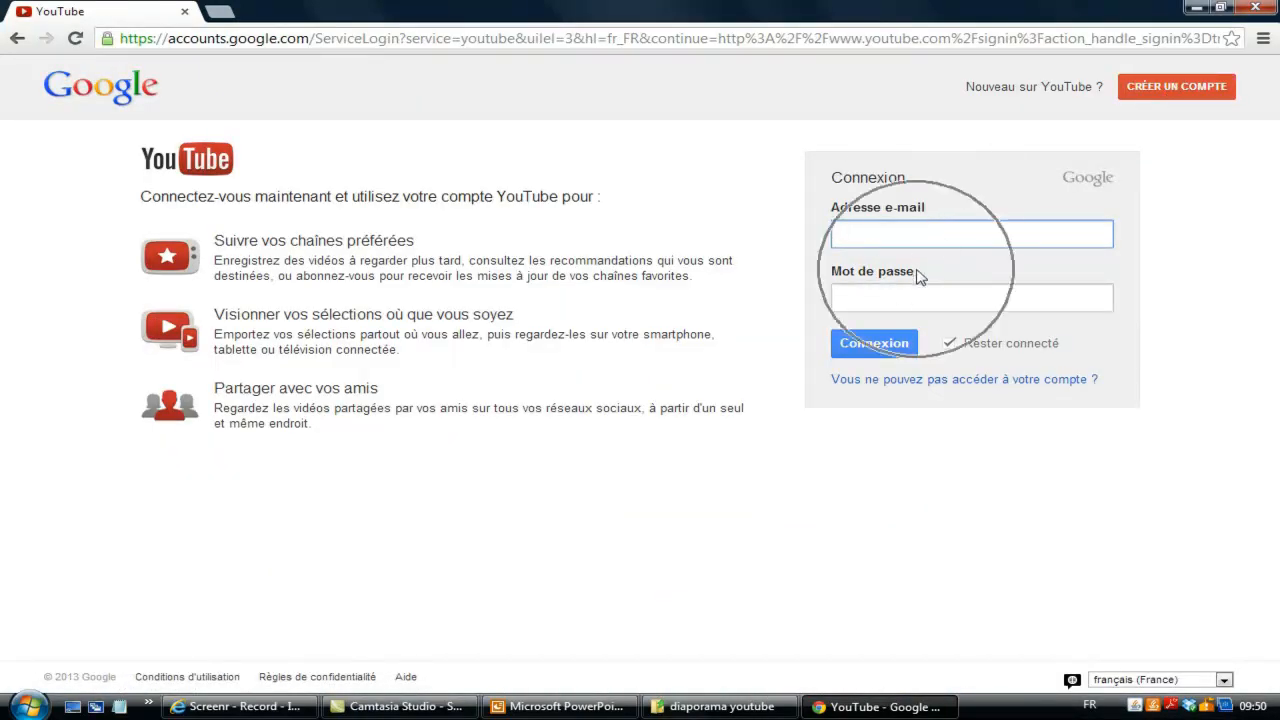
click(918, 277)
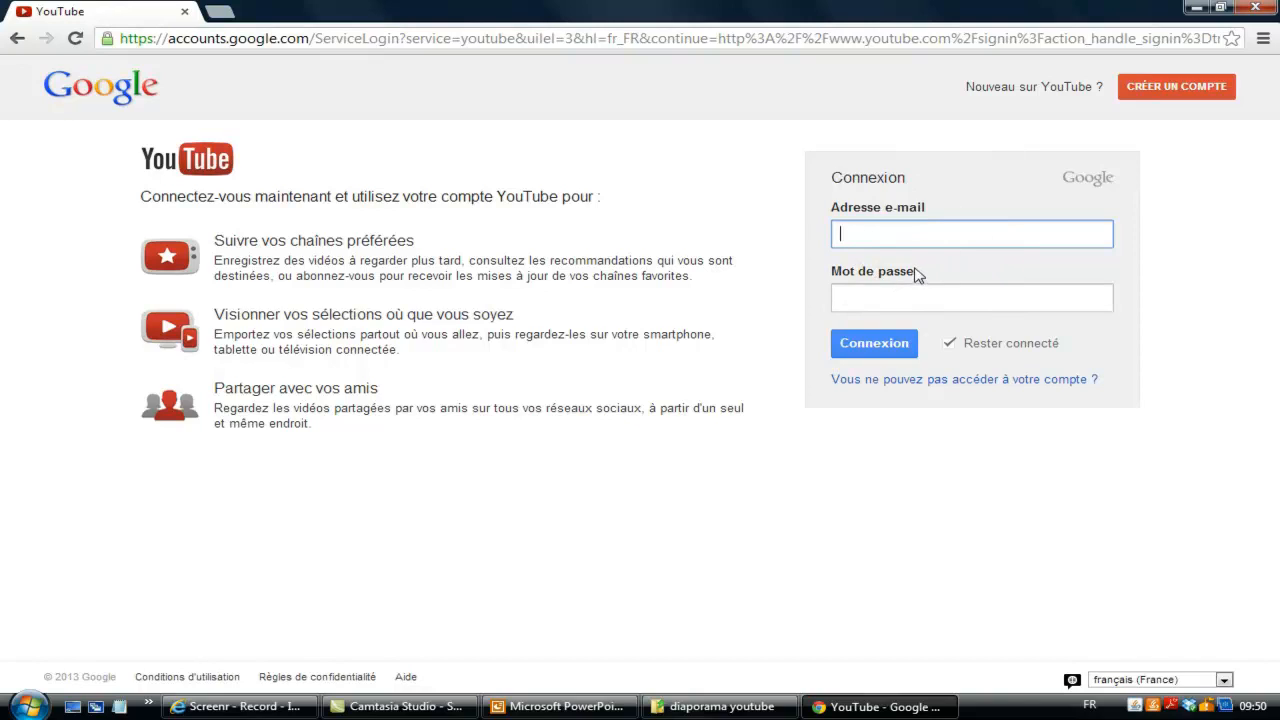
click(845, 235)
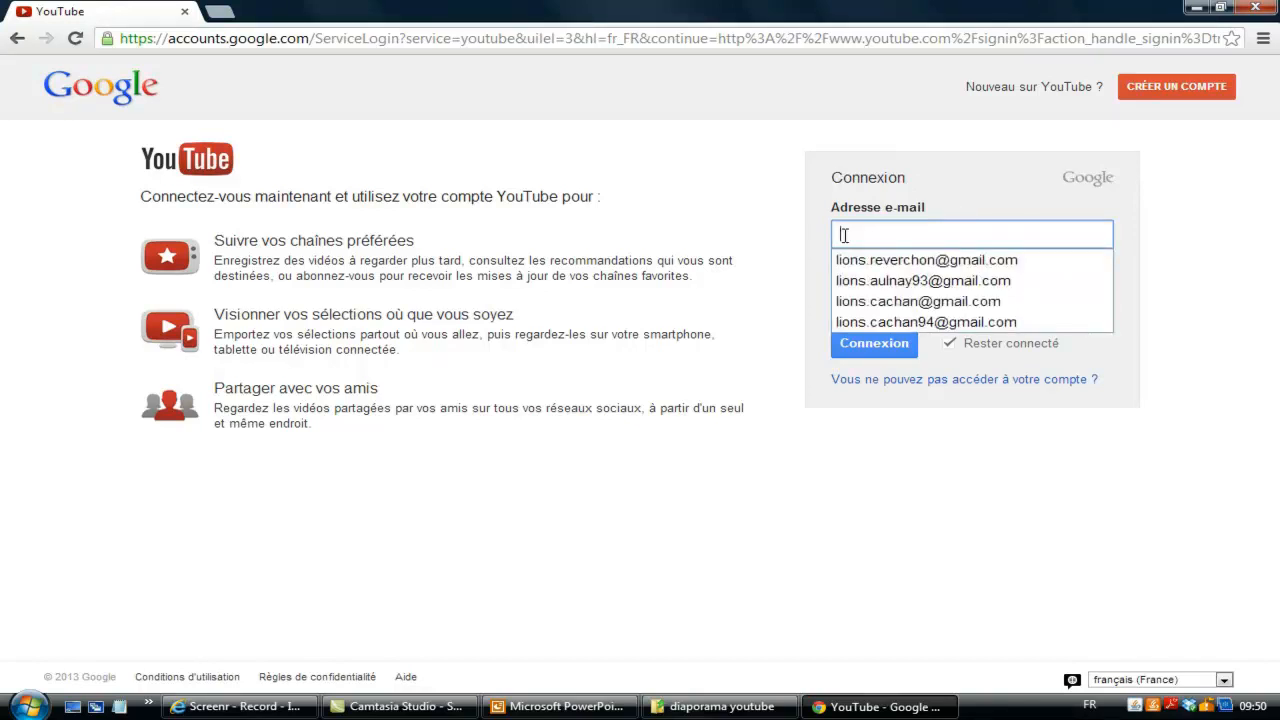
click(860, 260)
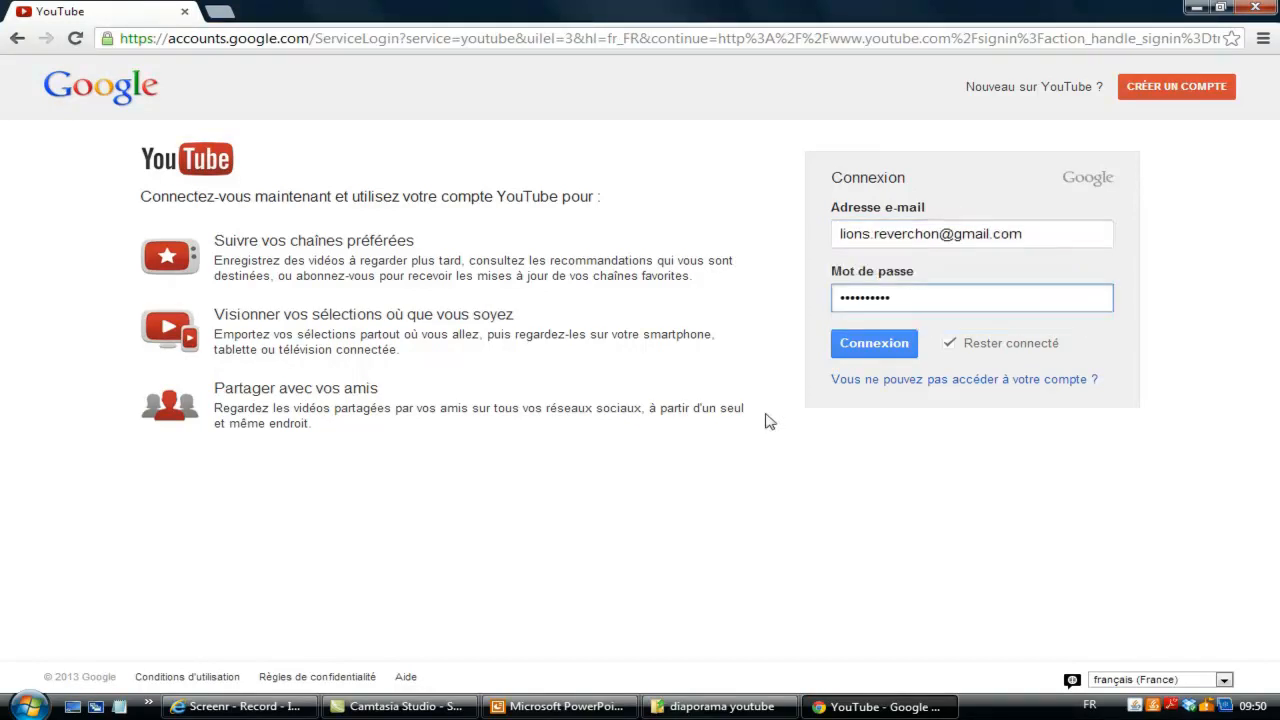
click(884, 348)
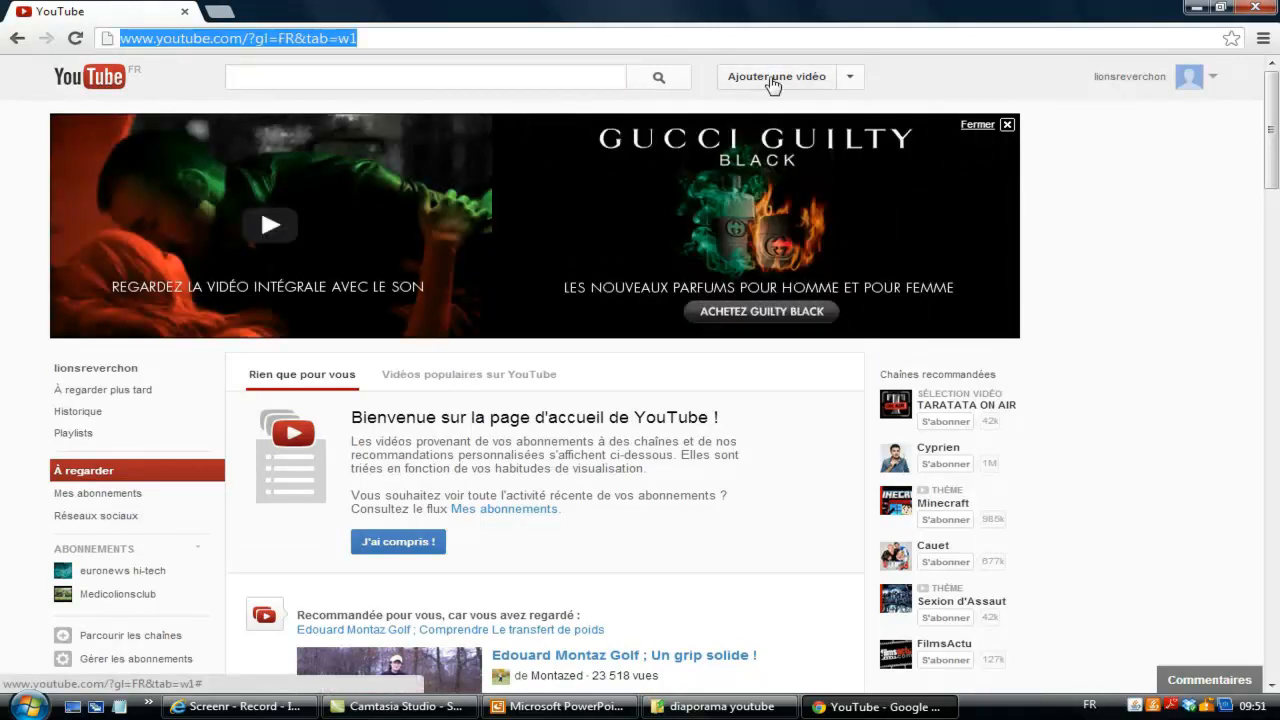
Step: Go to the video upload page and start creating a photo slideshow (Diaporama)
click(773, 80)
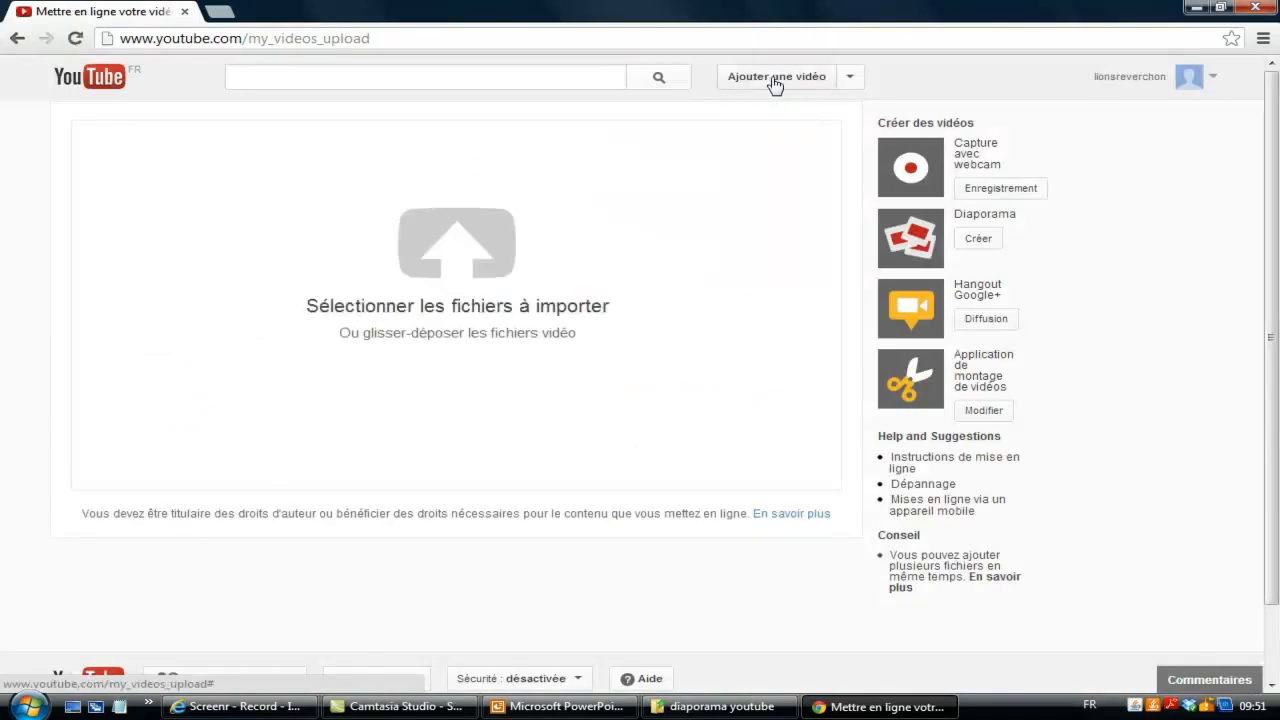
click(978, 244)
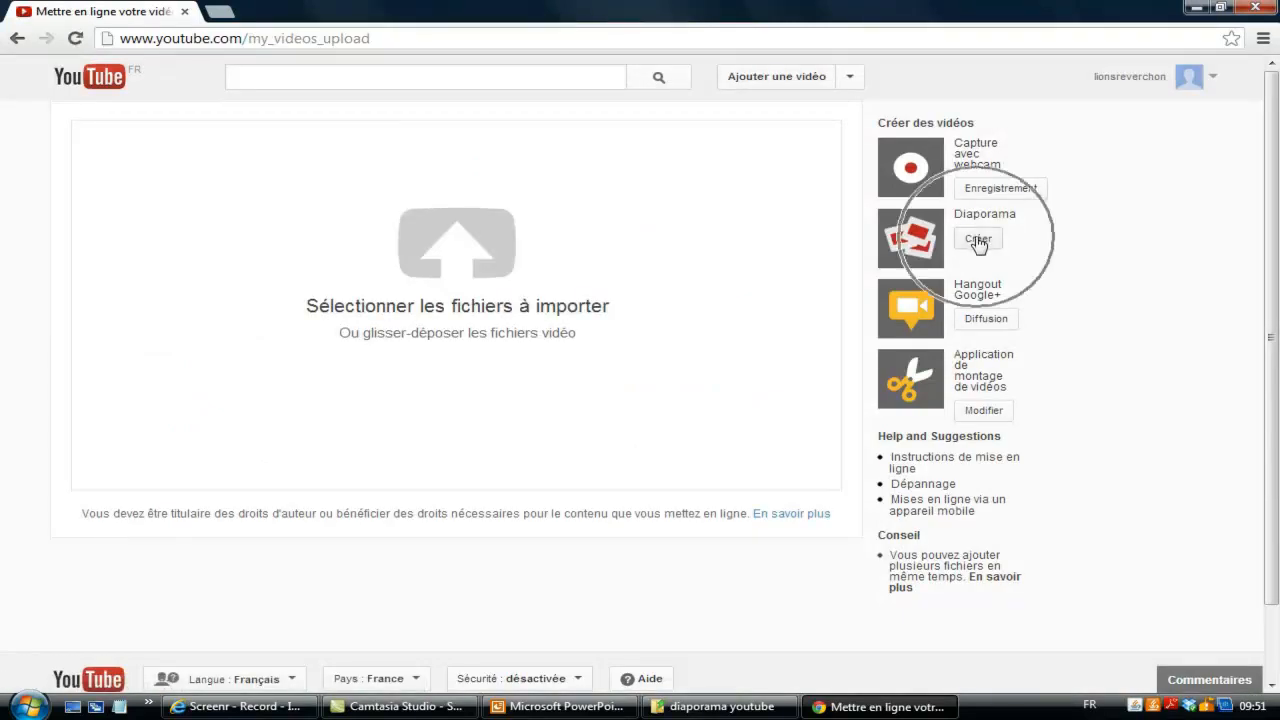
click(978, 244)
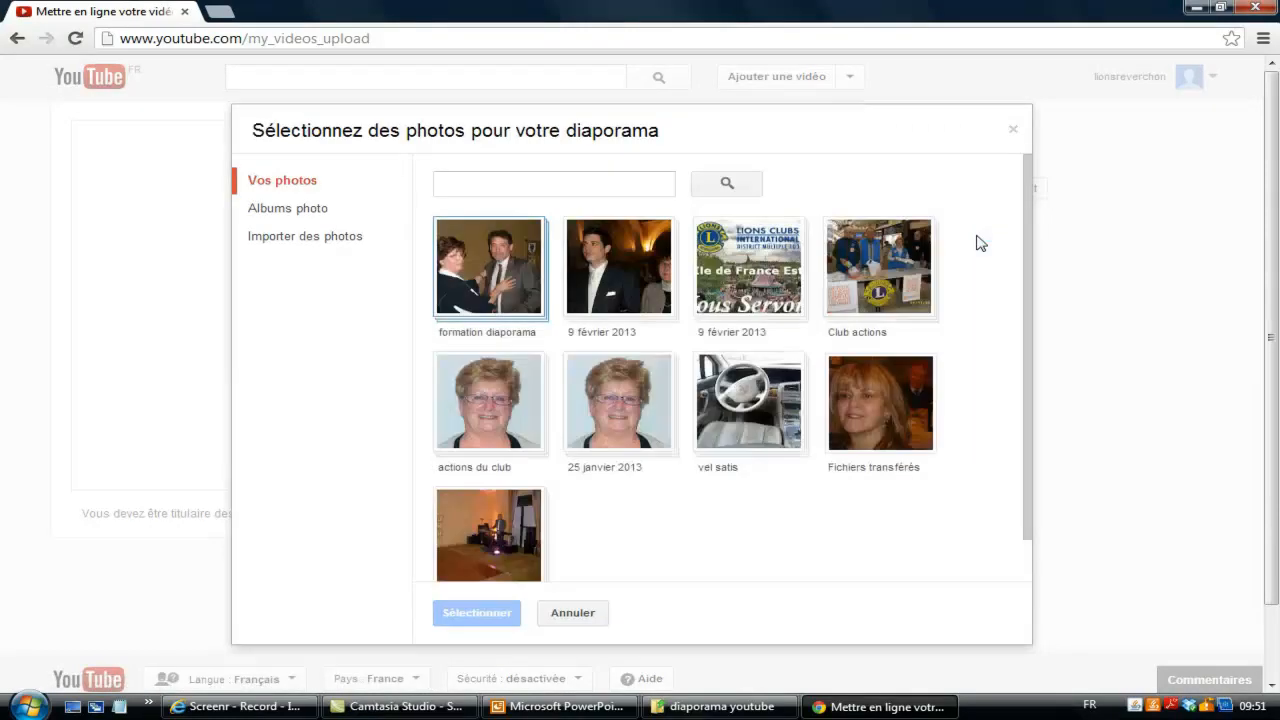
Step: Choose to import photos for the slideshow and name the new album "mon diaporama de club"
key(ctrl+l)
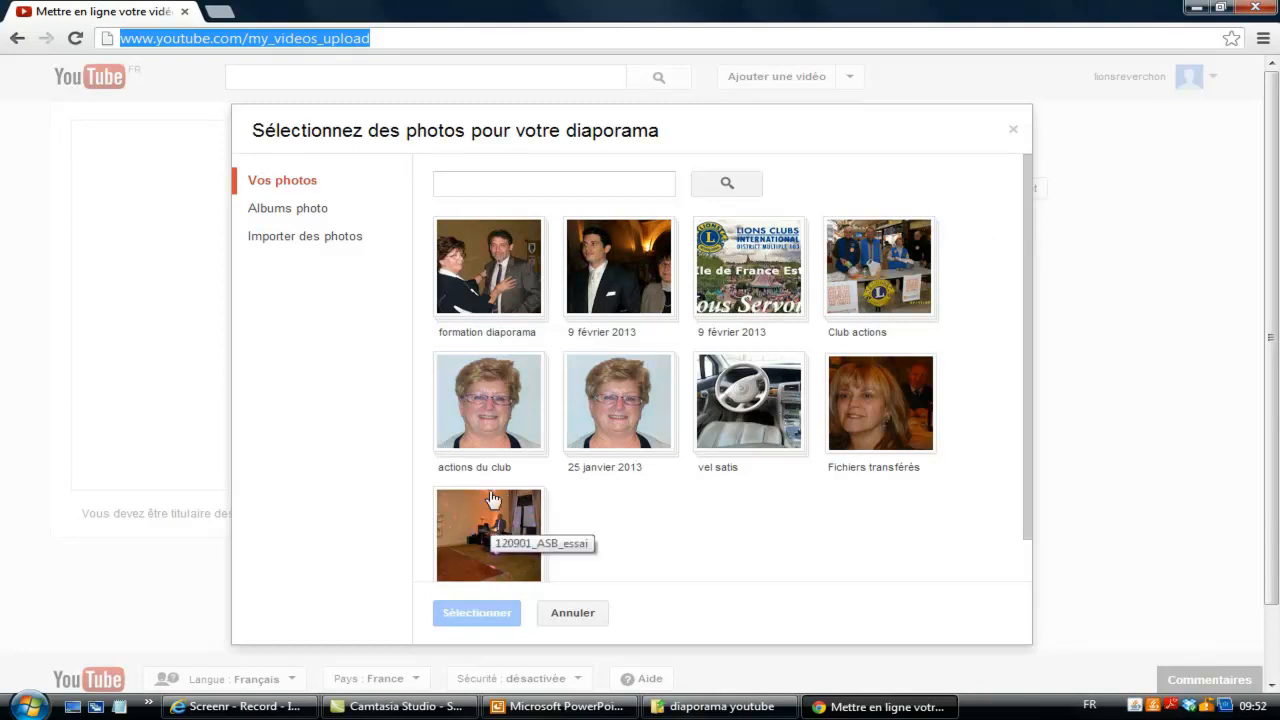
click(337, 244)
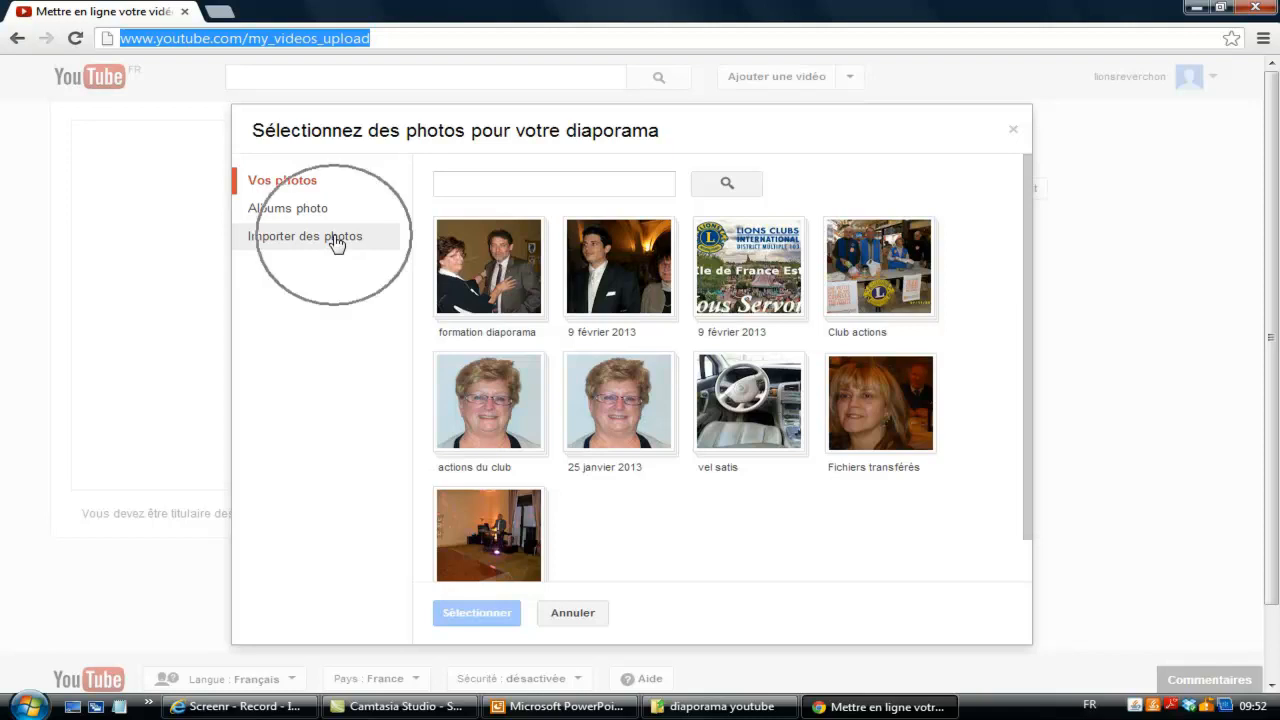
click(337, 244)
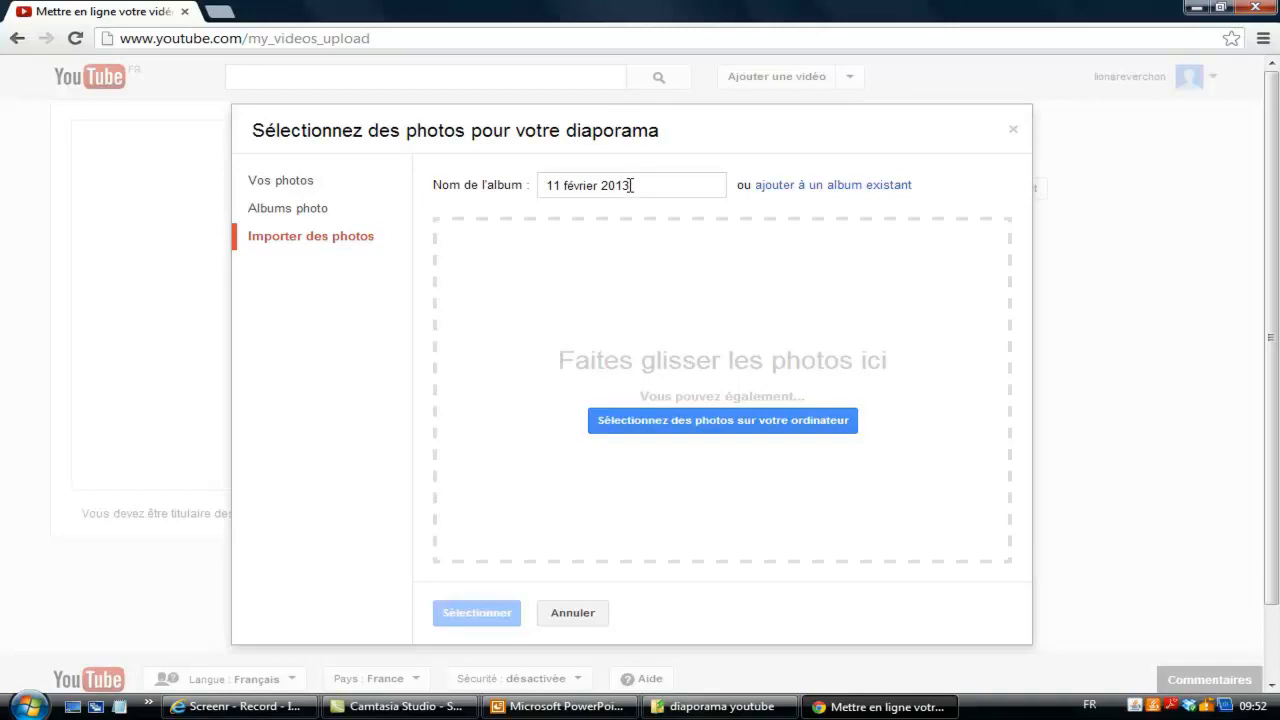
drag(631, 185, 544, 187)
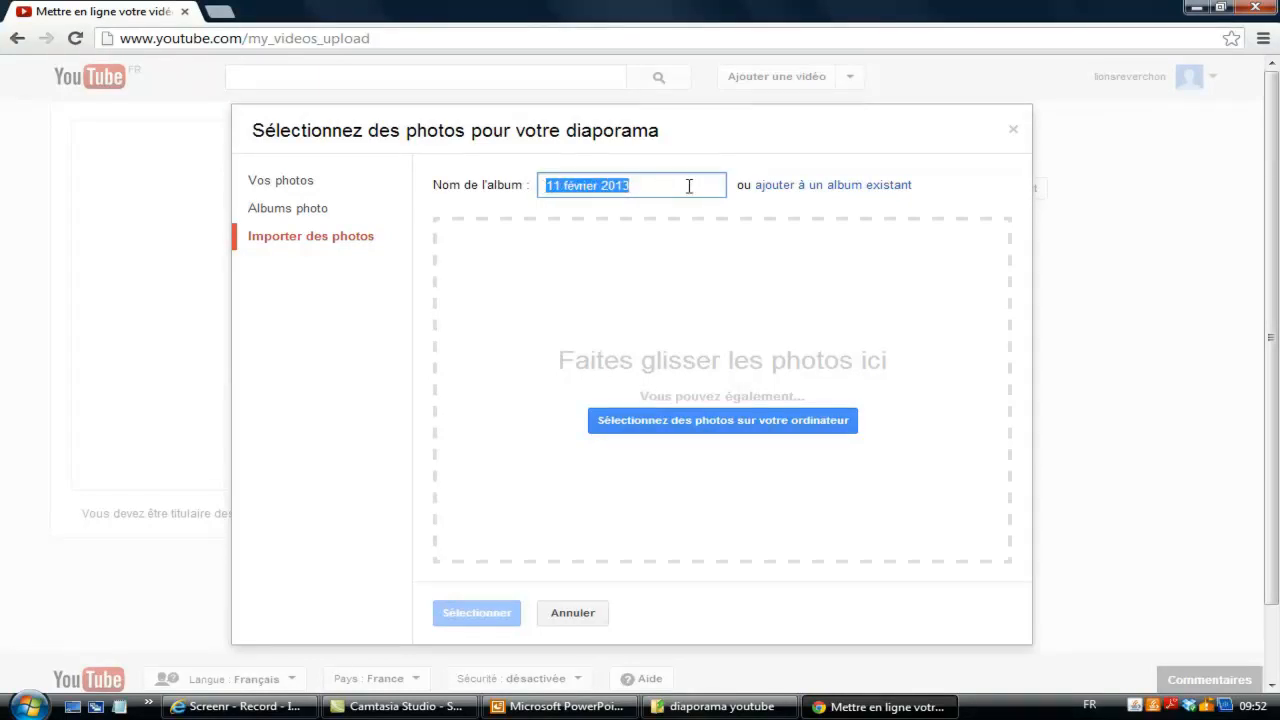
key(BackSpace)
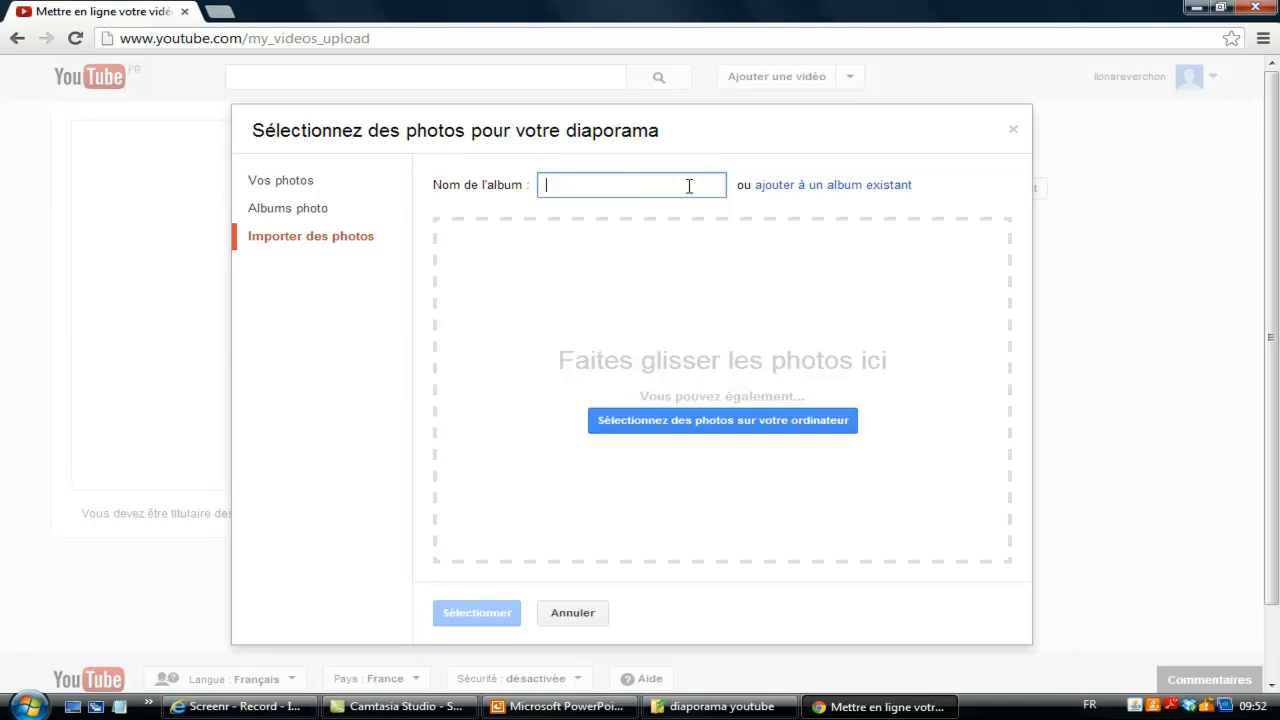
text(mon diaporama de club)
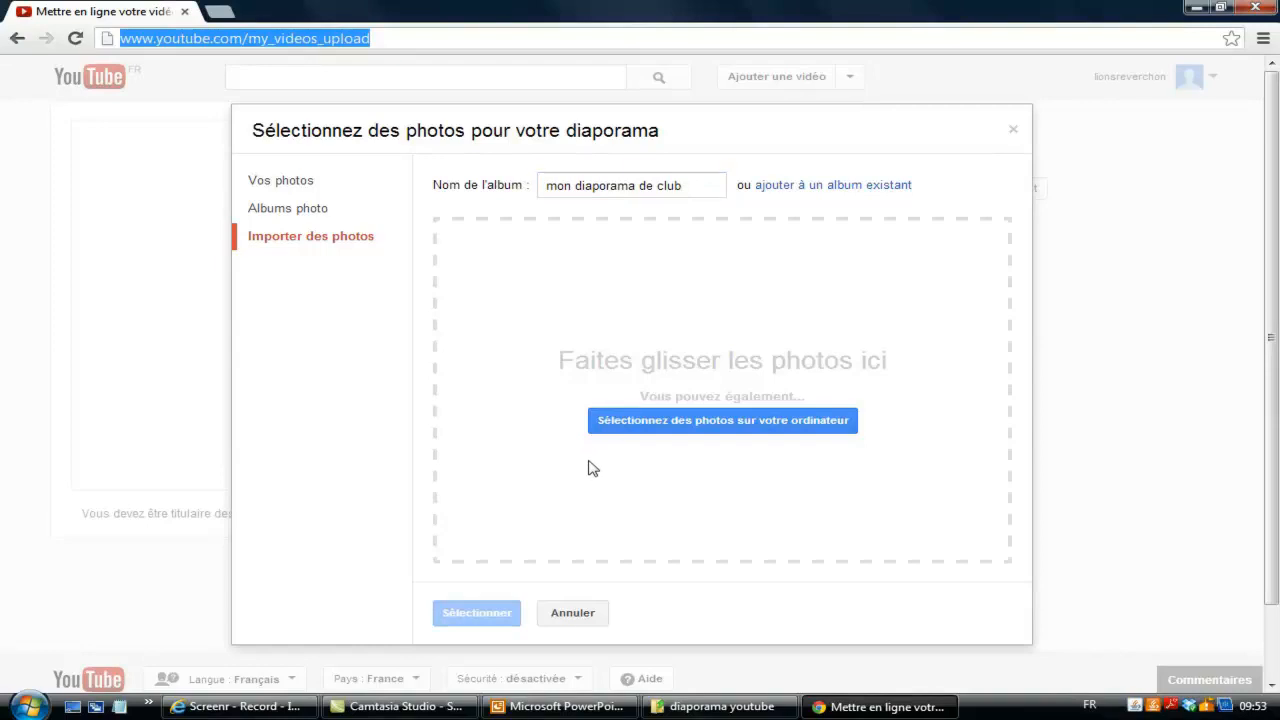
Step: Upload the photo 120609_passation_08 from the computer's 120609_ASB folder into the slideshow
click(697, 432)
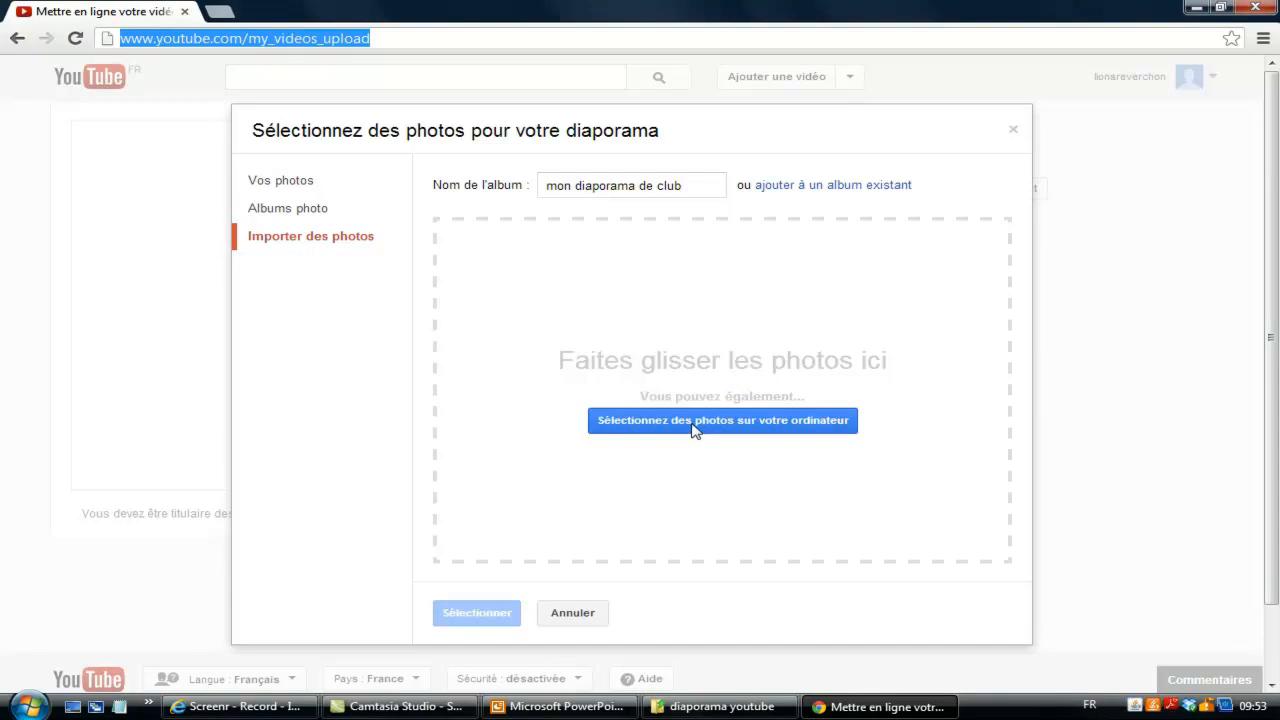
click(697, 430)
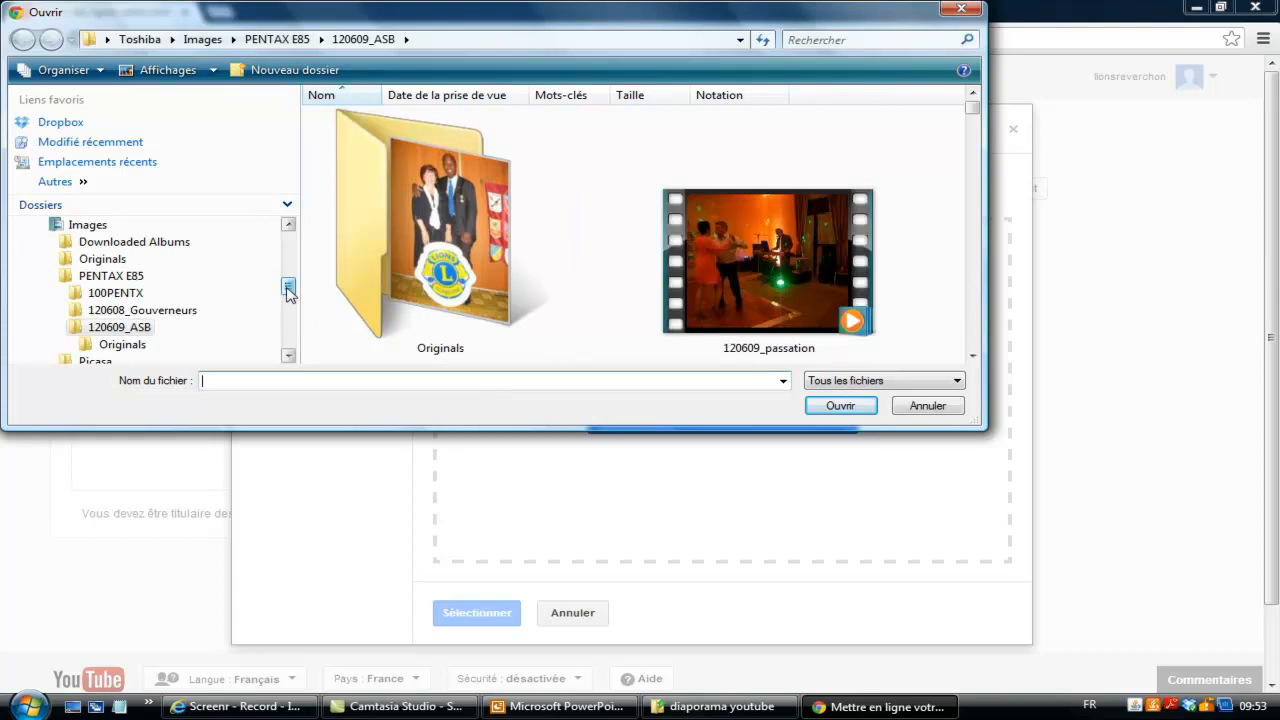
drag(288, 289, 289, 297)
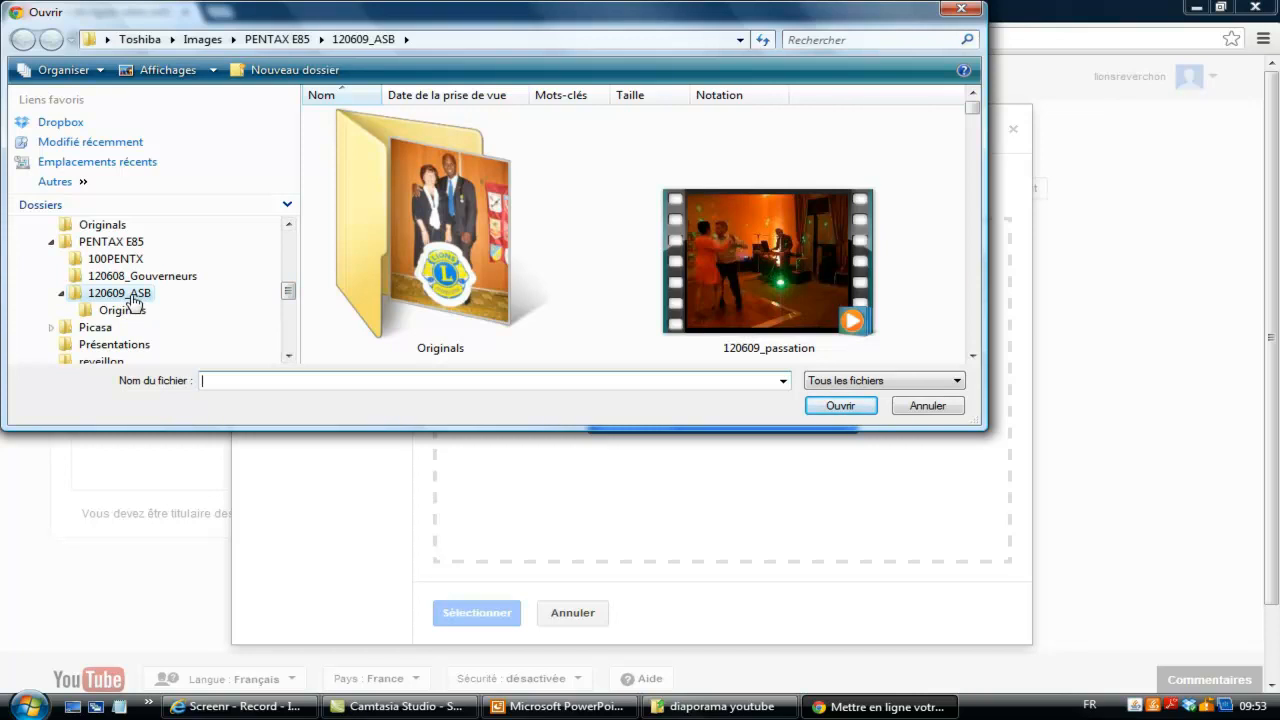
scroll(560, 340, down, 3)
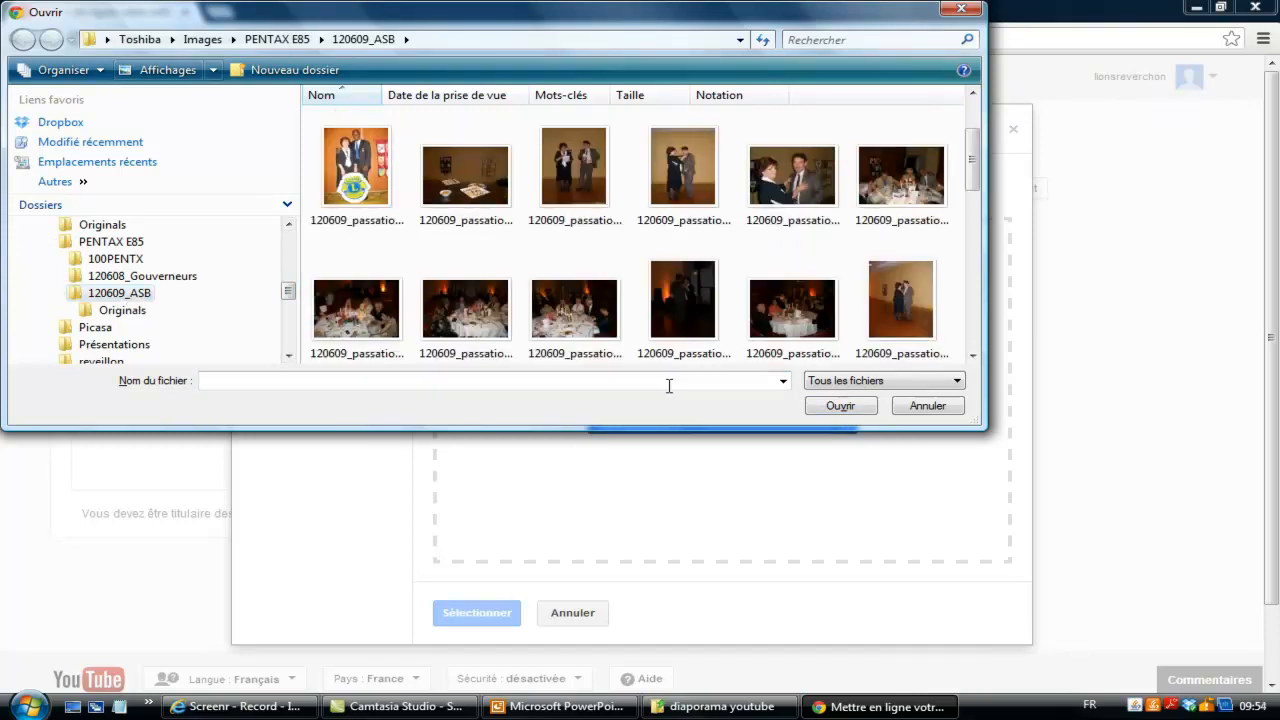
click(795, 185)
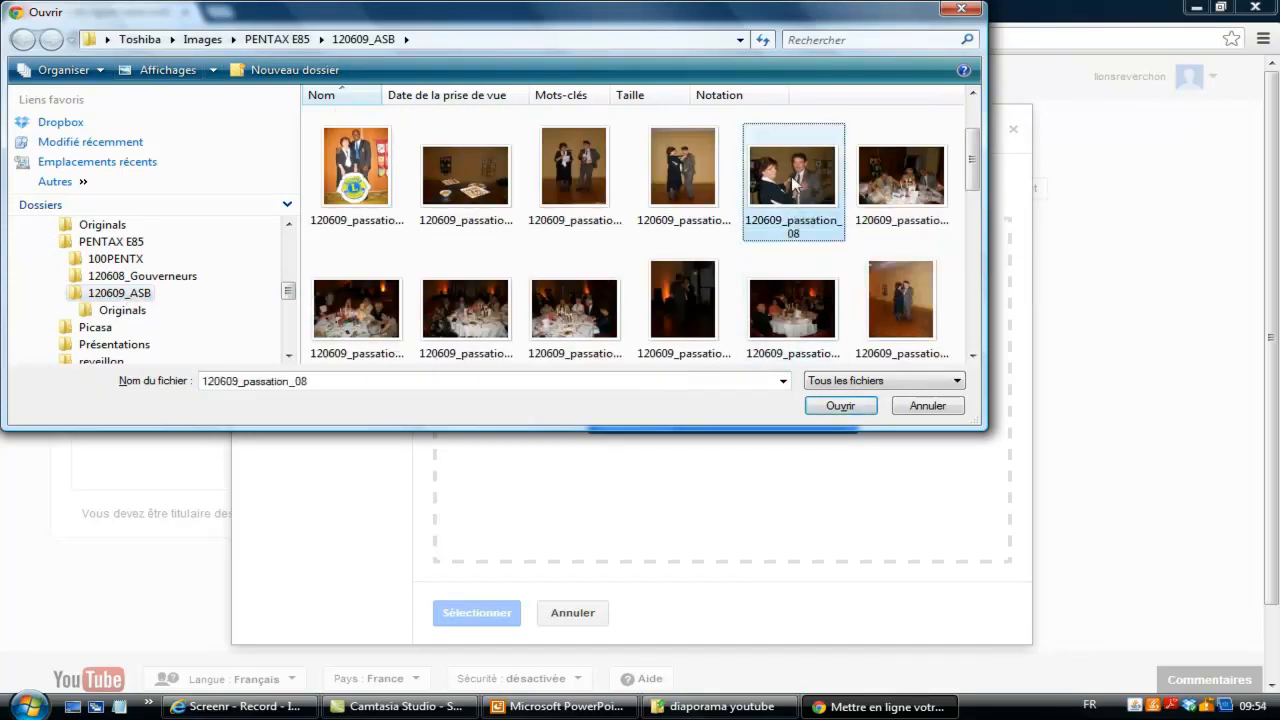
click(311, 381)
click(830, 407)
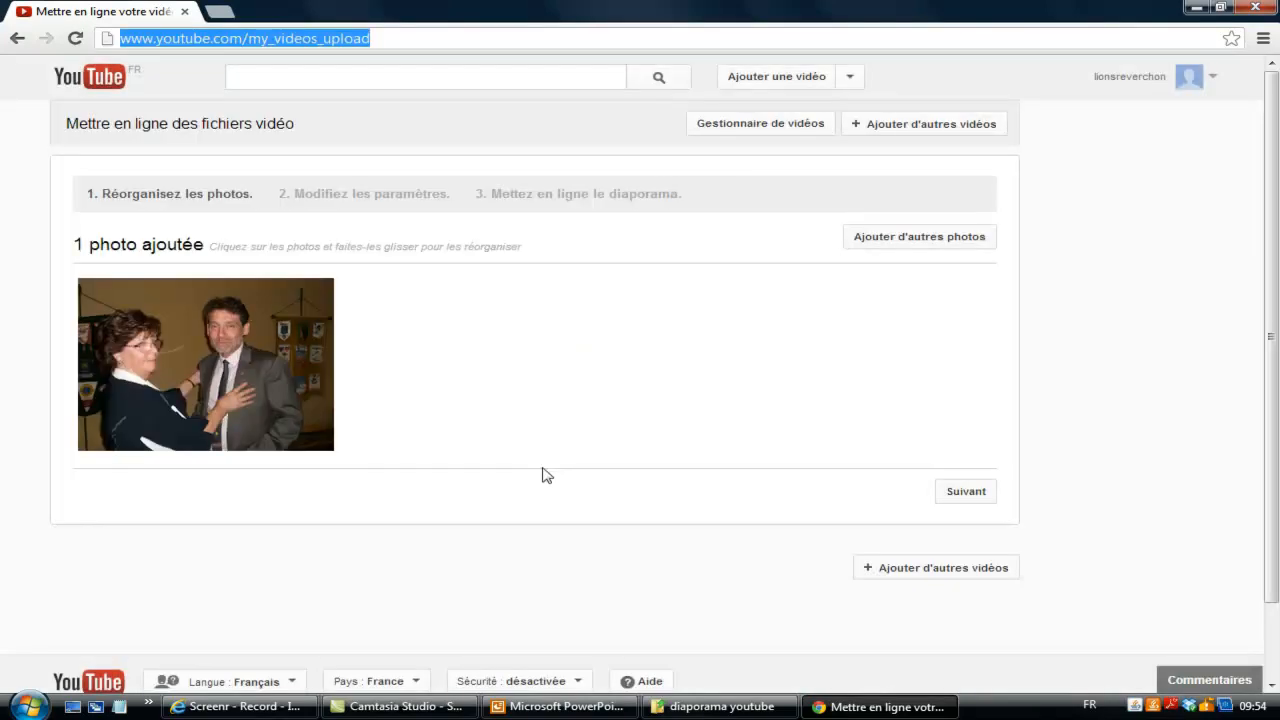
click(224, 398)
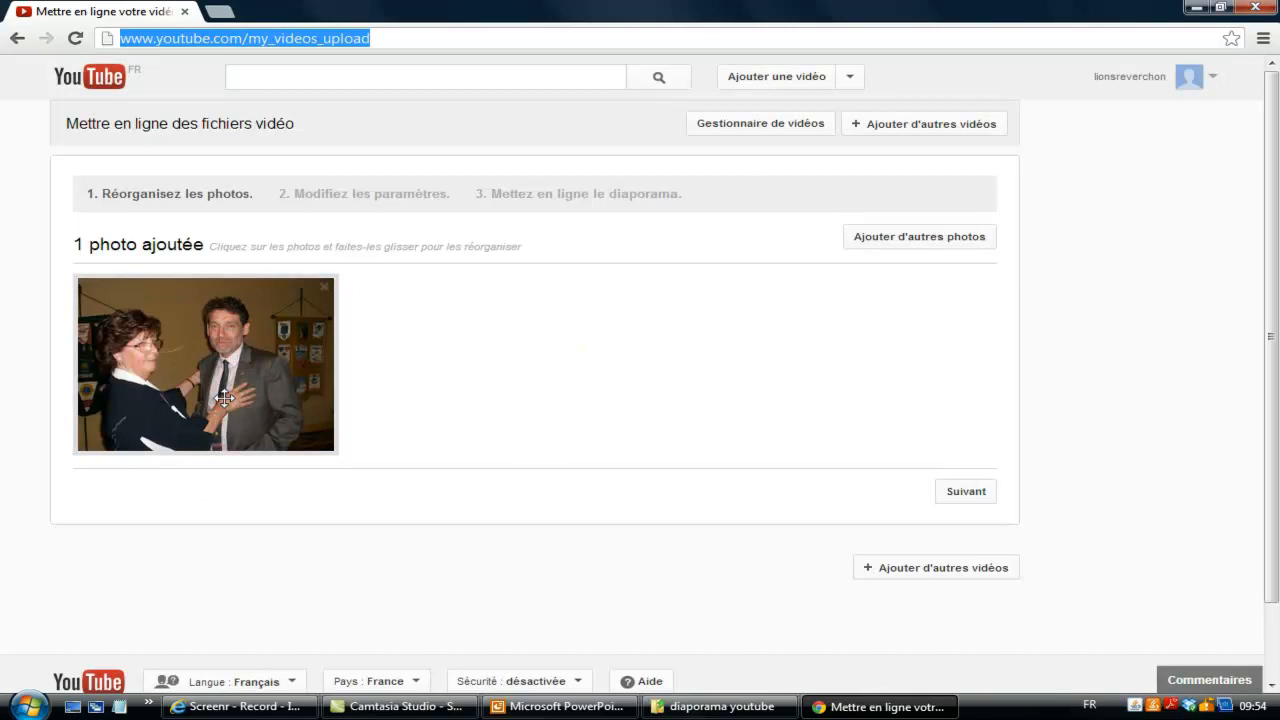
click(224, 396)
click(224, 397)
click(224, 397)
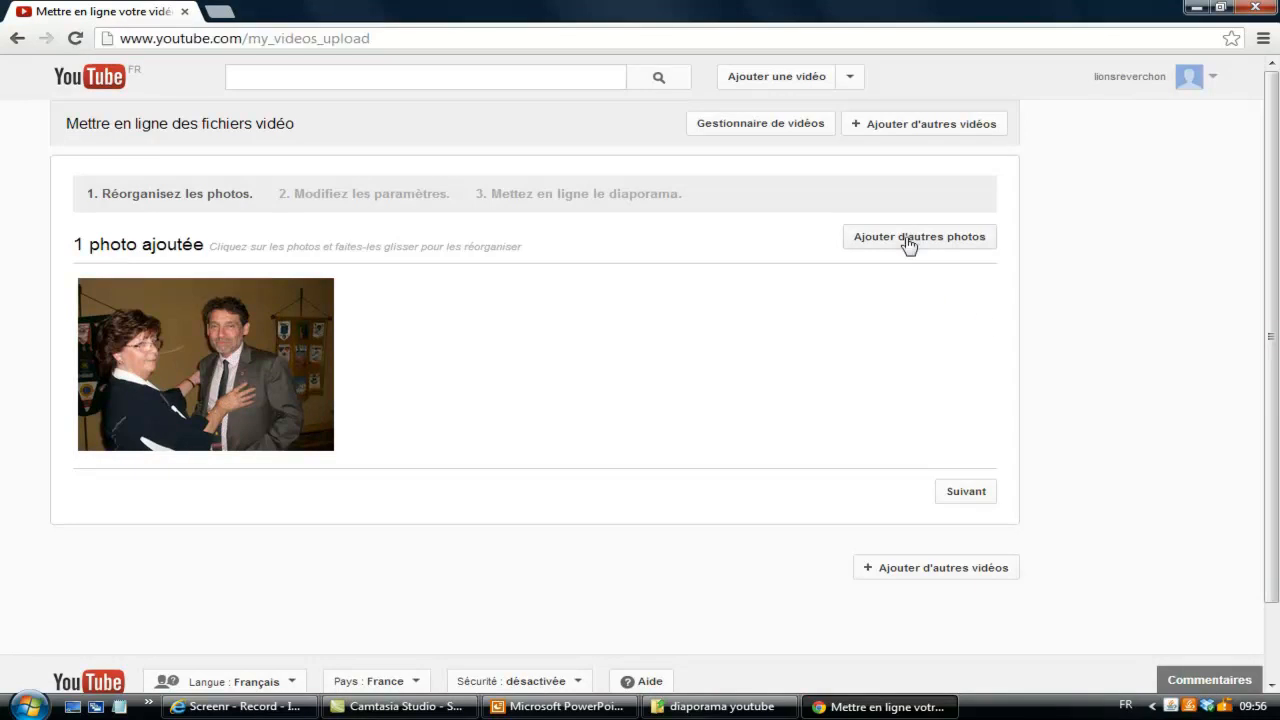
Step: Add more photos from the computer to the slideshow, using the existing album "mon diaporama de club"
click(908, 245)
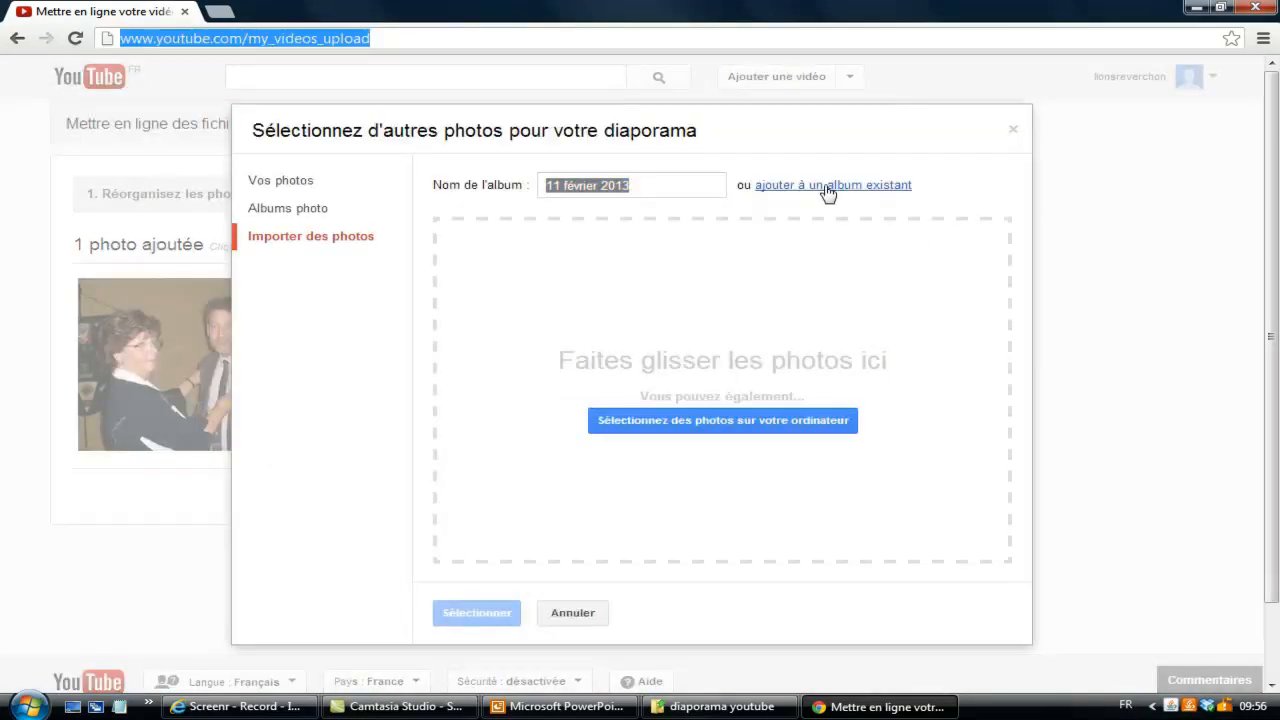
click(828, 192)
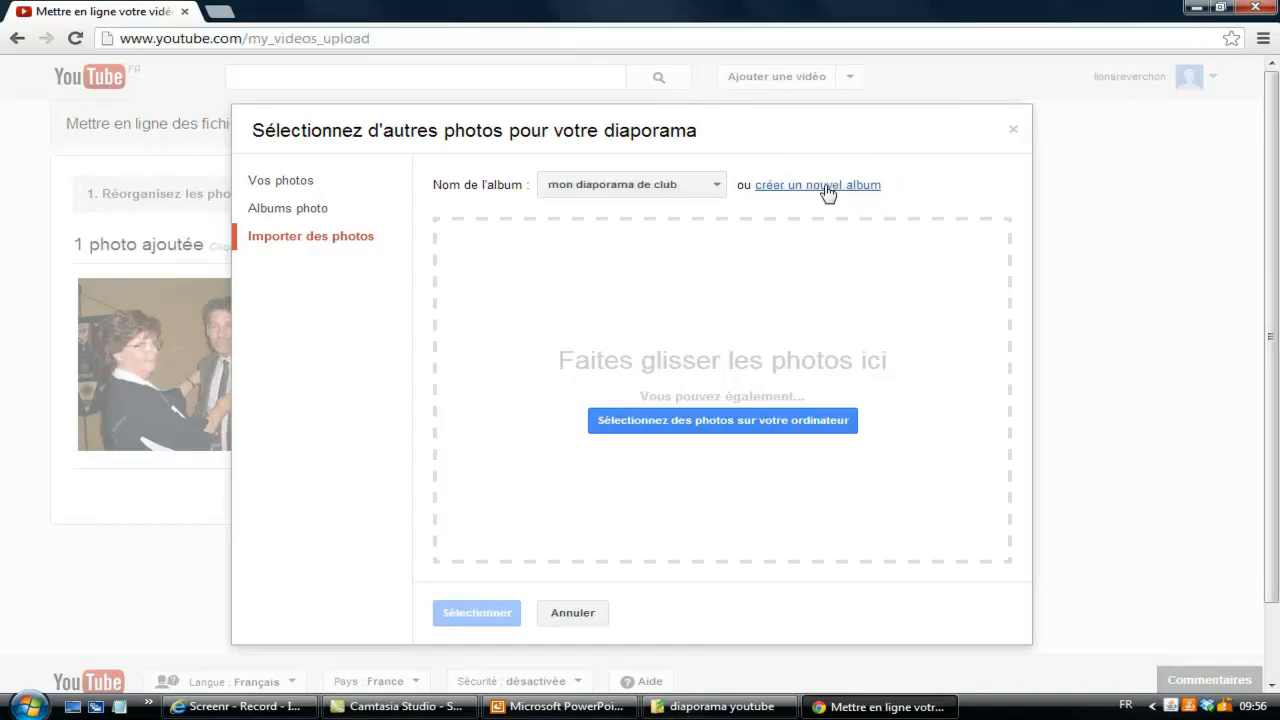
click(645, 190)
click(713, 424)
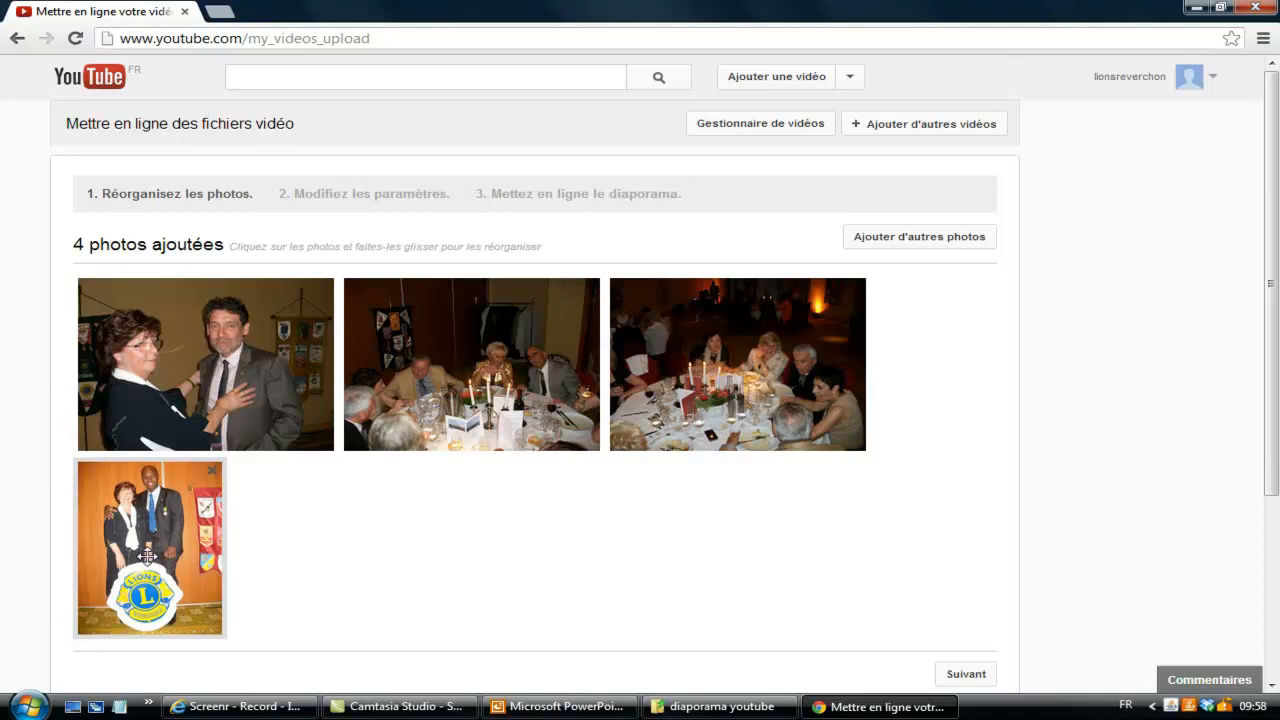
Step: Move the photo with the Lions emblem to second place in the slideshow and remove it
drag(147, 556, 422, 373)
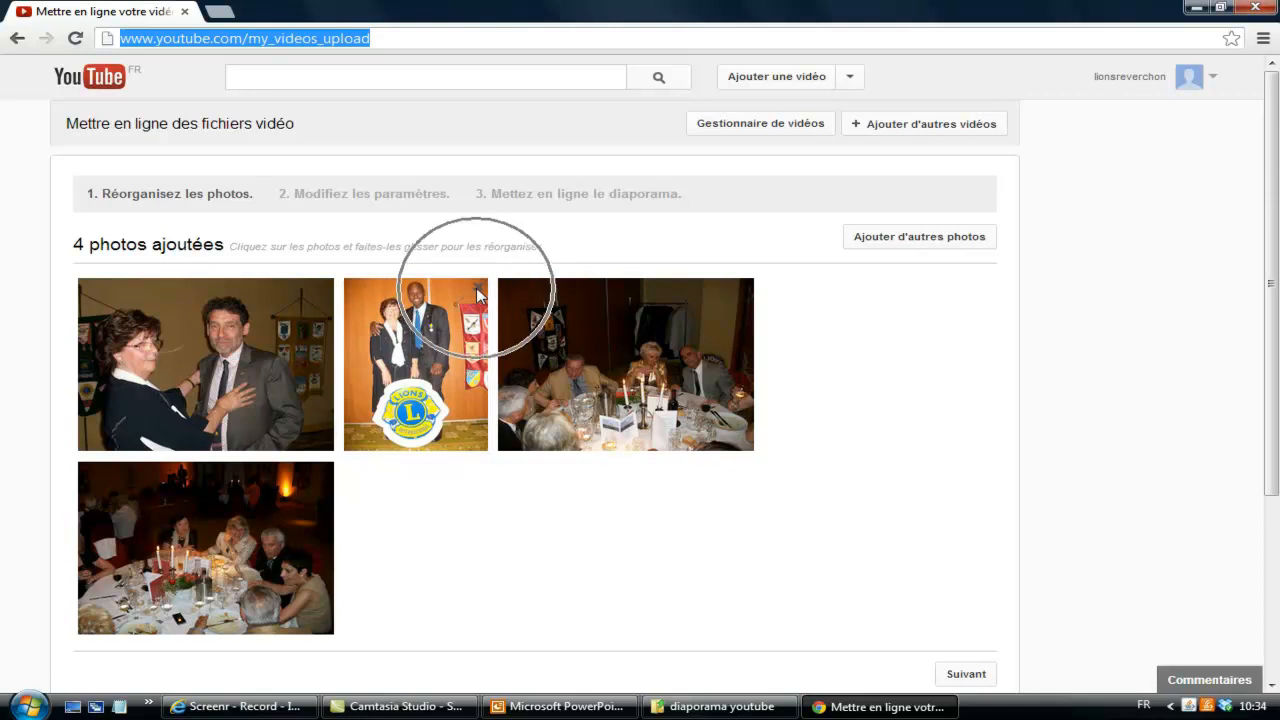
click(477, 294)
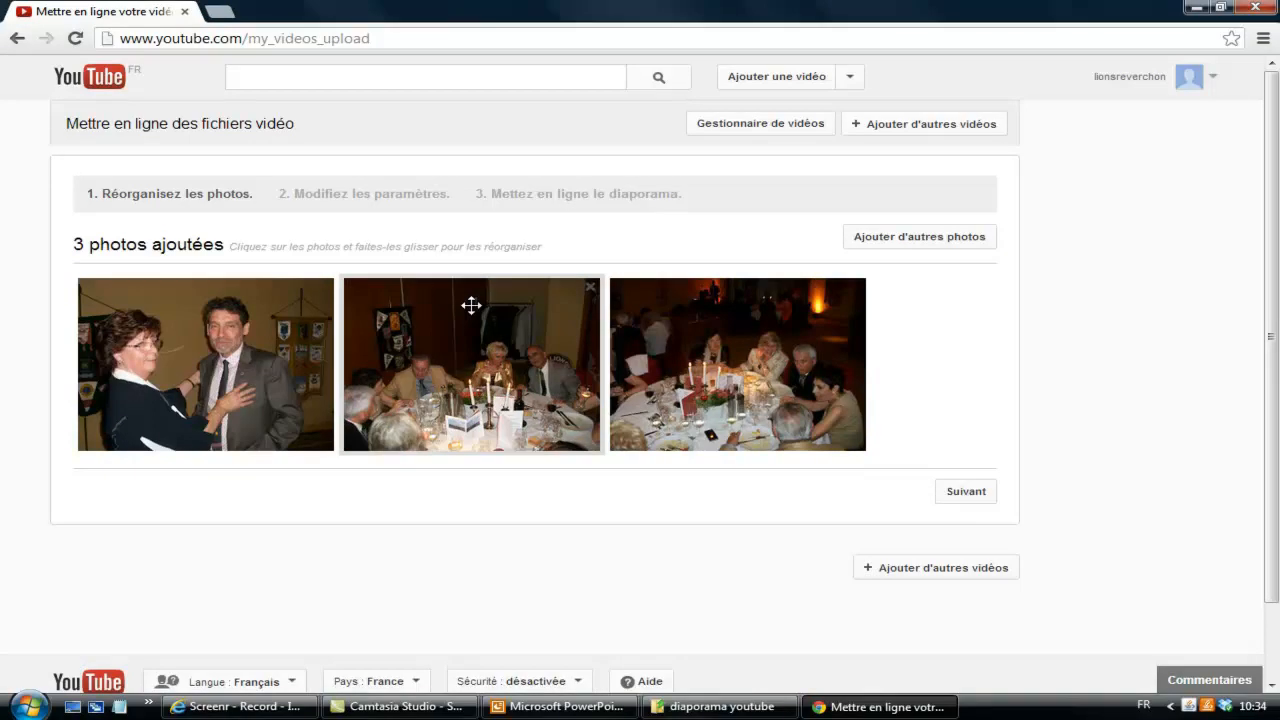
key(ctrl+l)
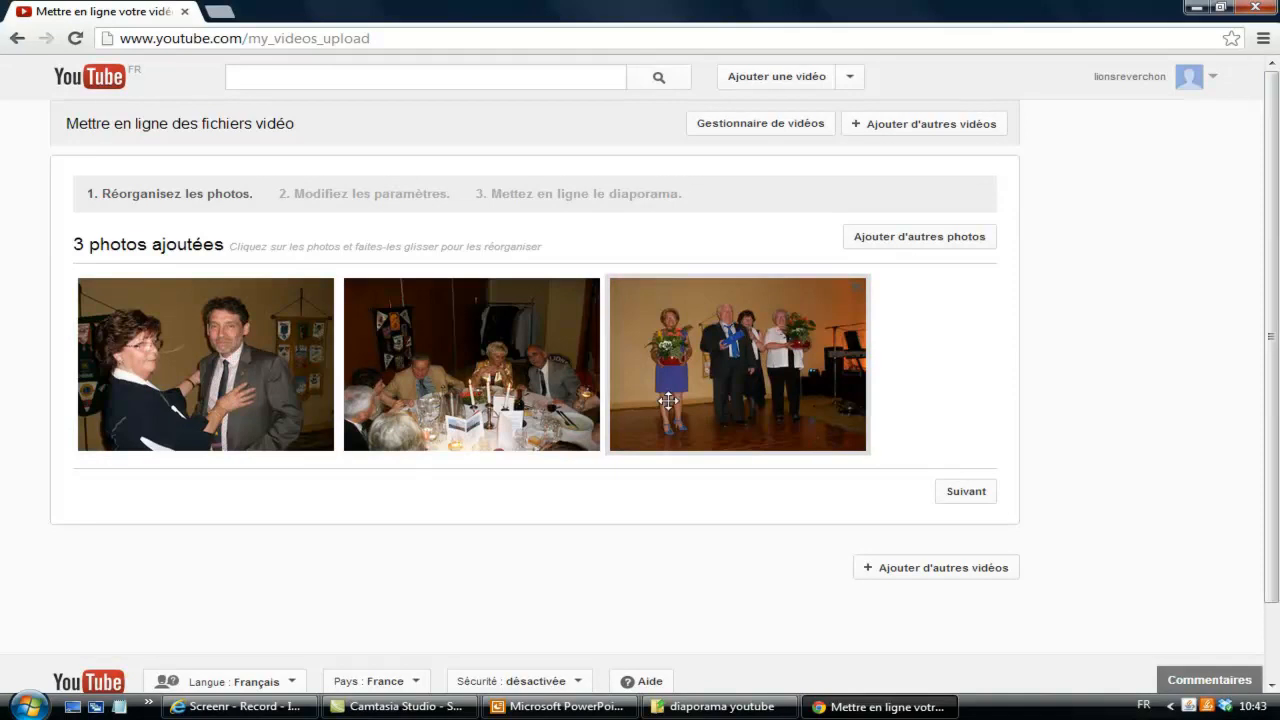
Step: Proceed to the slideshow settings with the arranged photos and set the slide effect (Effet de glissement) to Aucun
click(975, 498)
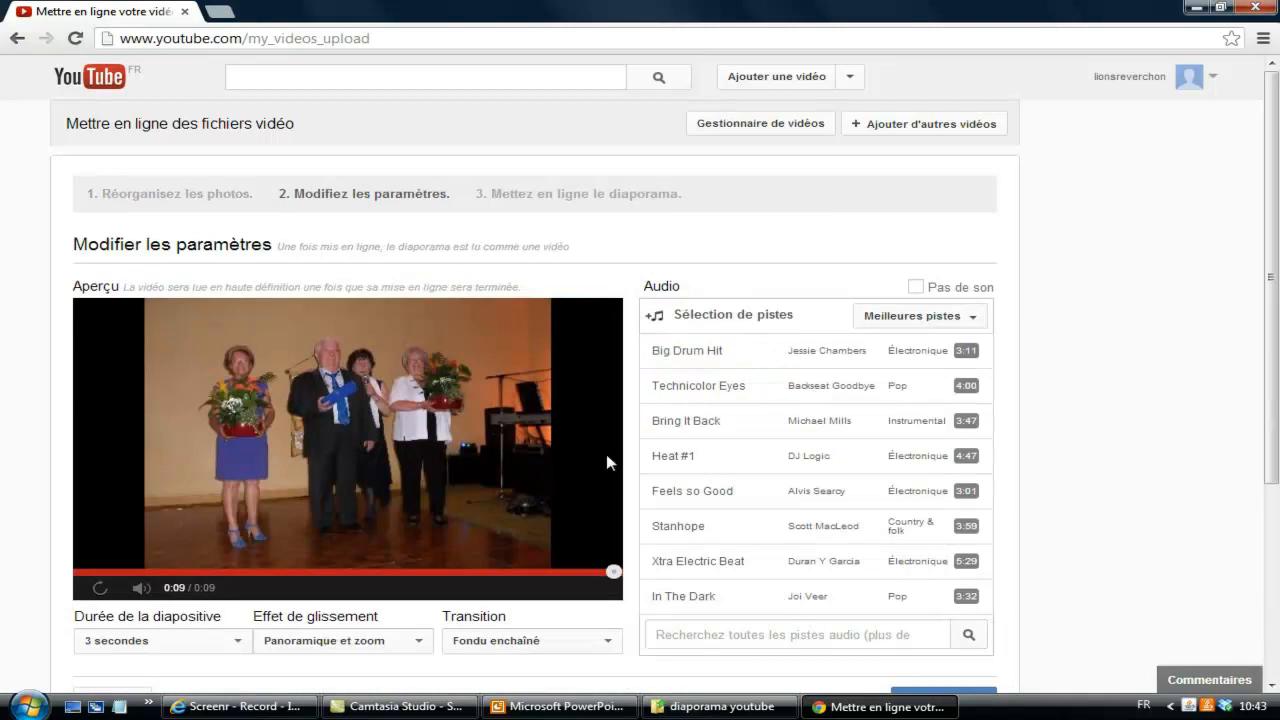
click(126, 647)
click(126, 650)
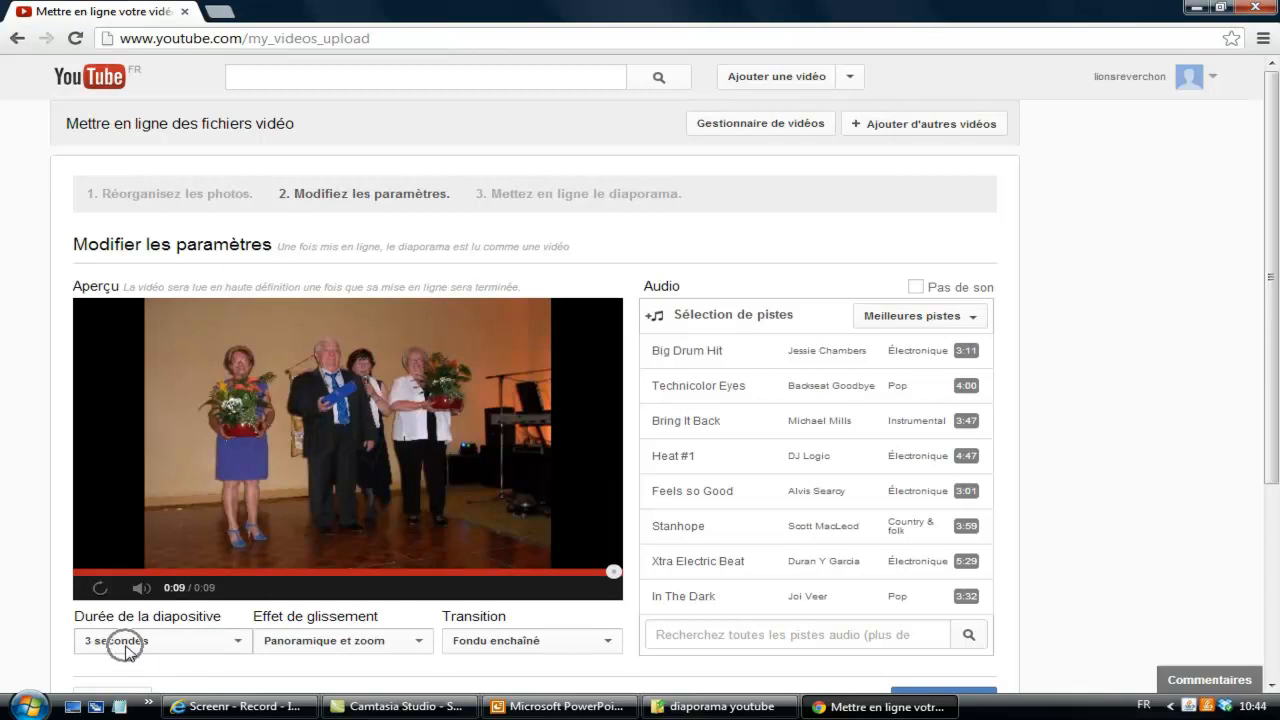
click(126, 651)
click(355, 650)
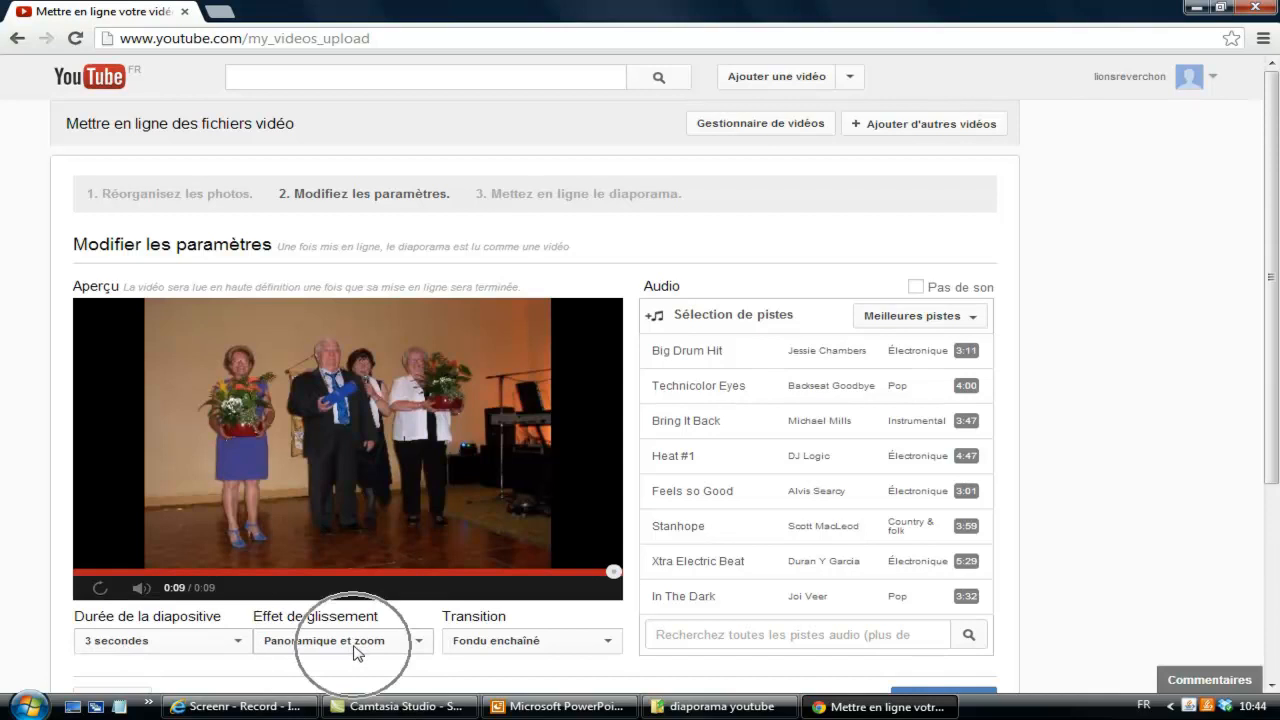
click(418, 643)
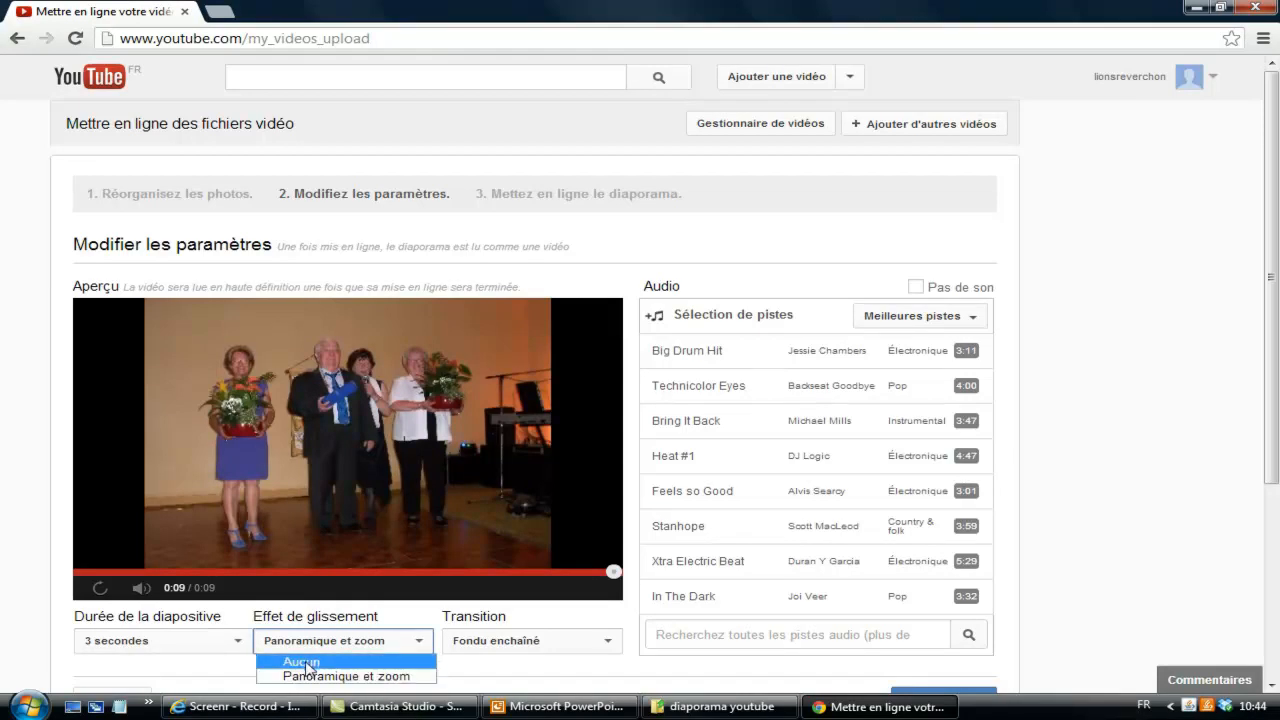
click(305, 663)
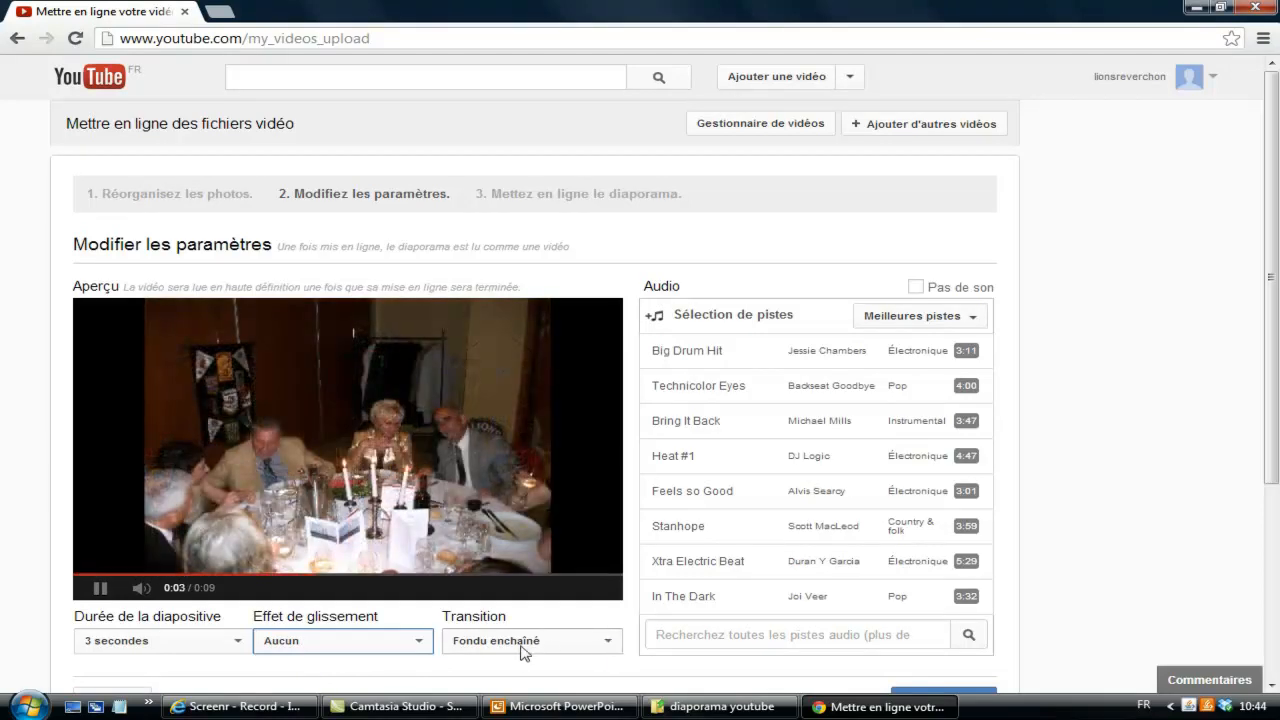
key(ctrl)
key(ctrl)
key(ctrl)
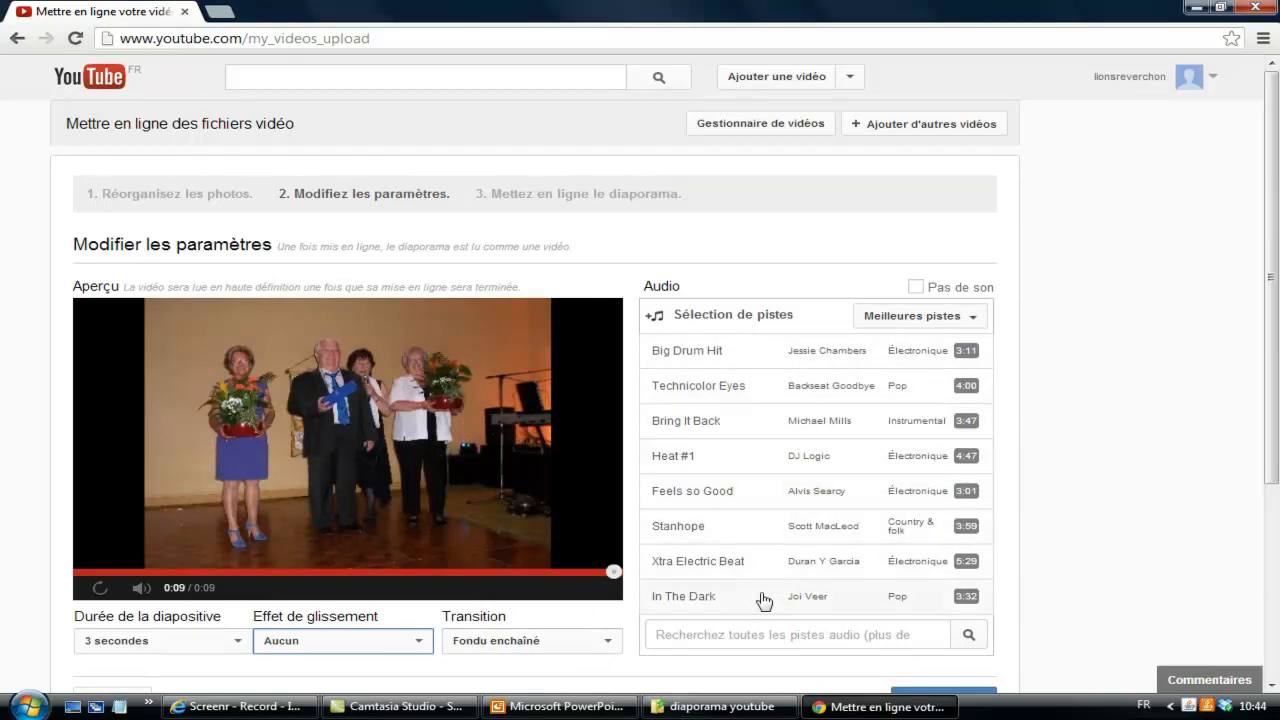
Step: Filter the audio tracks by Pop and choose the track "Circles" for the slideshow
click(975, 325)
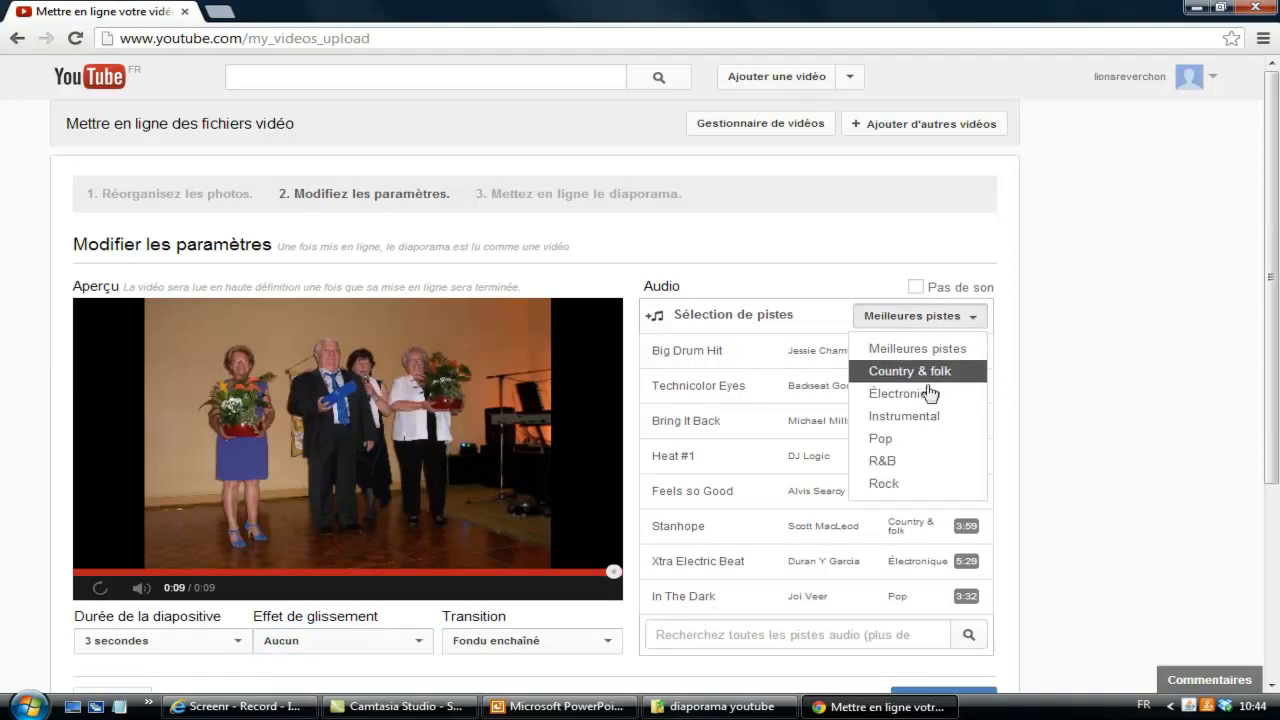
click(886, 440)
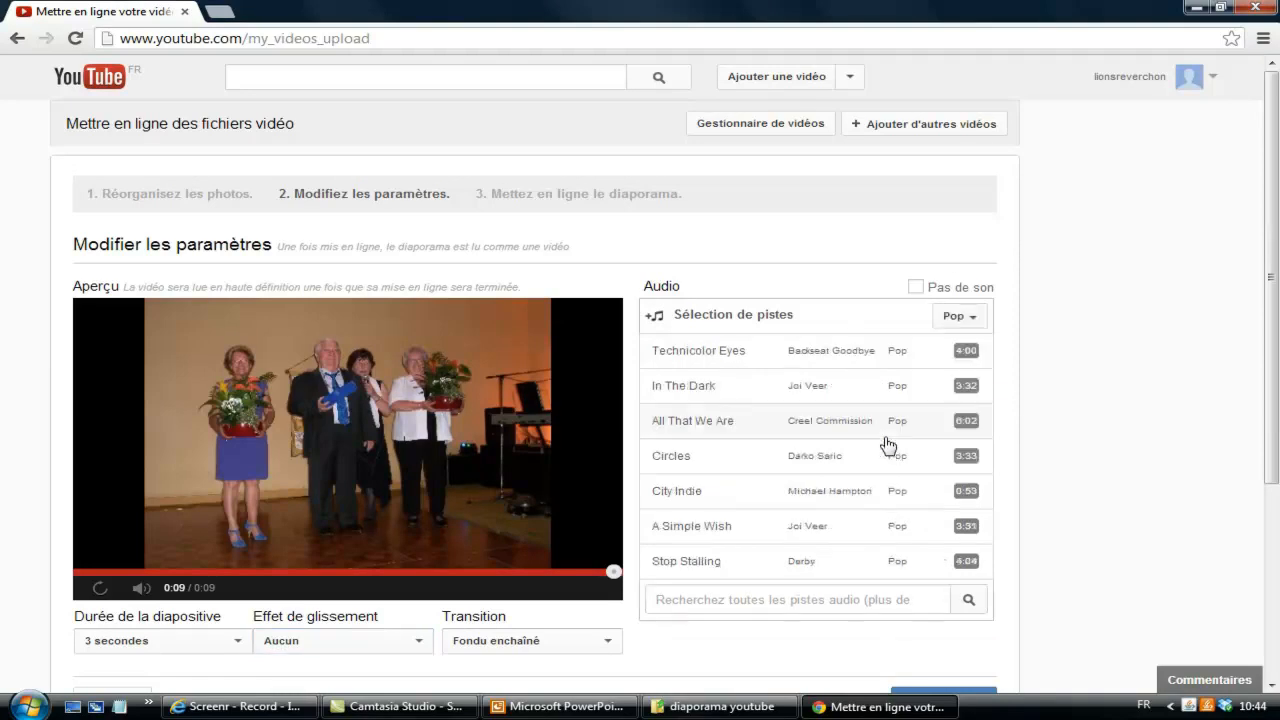
click(820, 460)
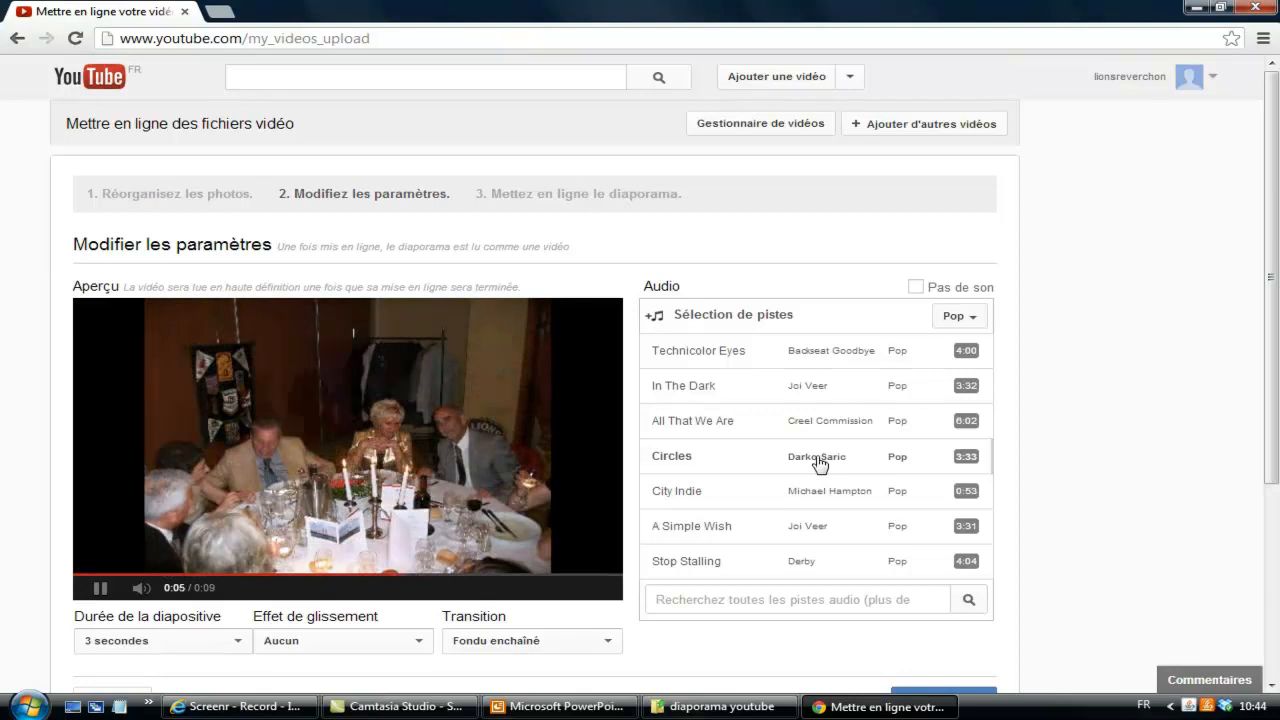
key(ctrl+l)
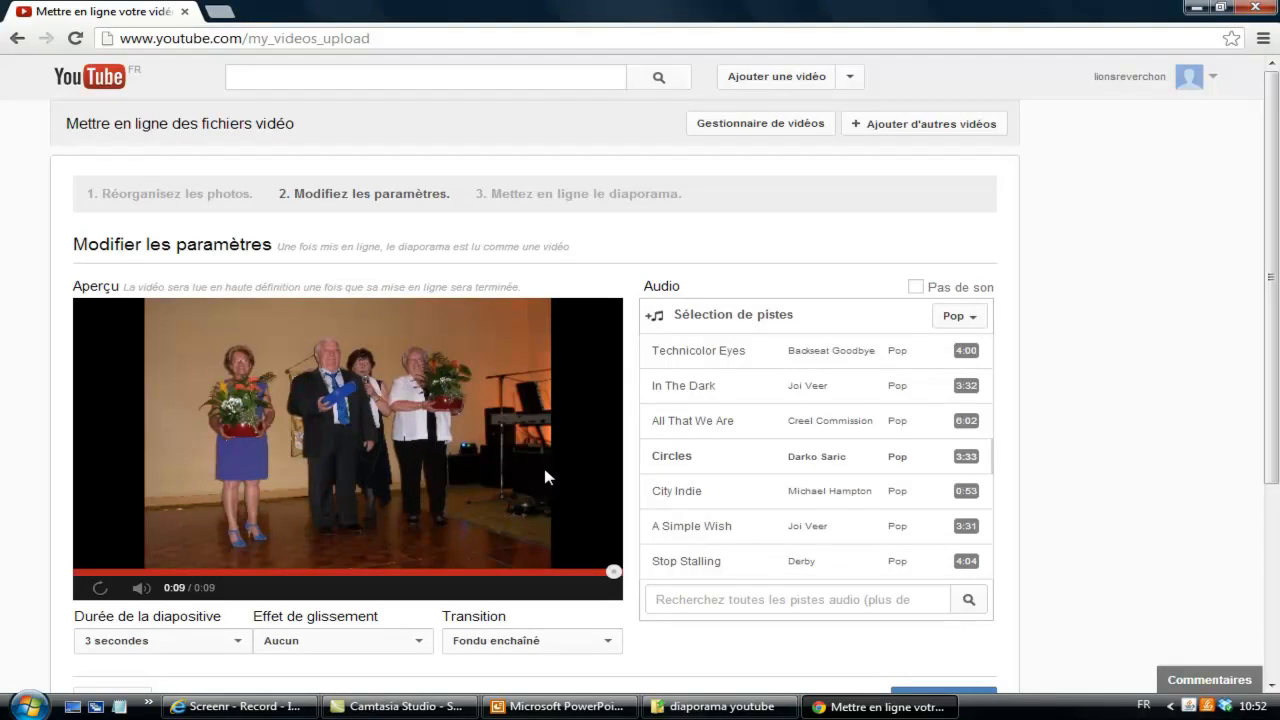
Step: Put the slideshow online with the chosen settings
drag(1272, 322, 1272, 390)
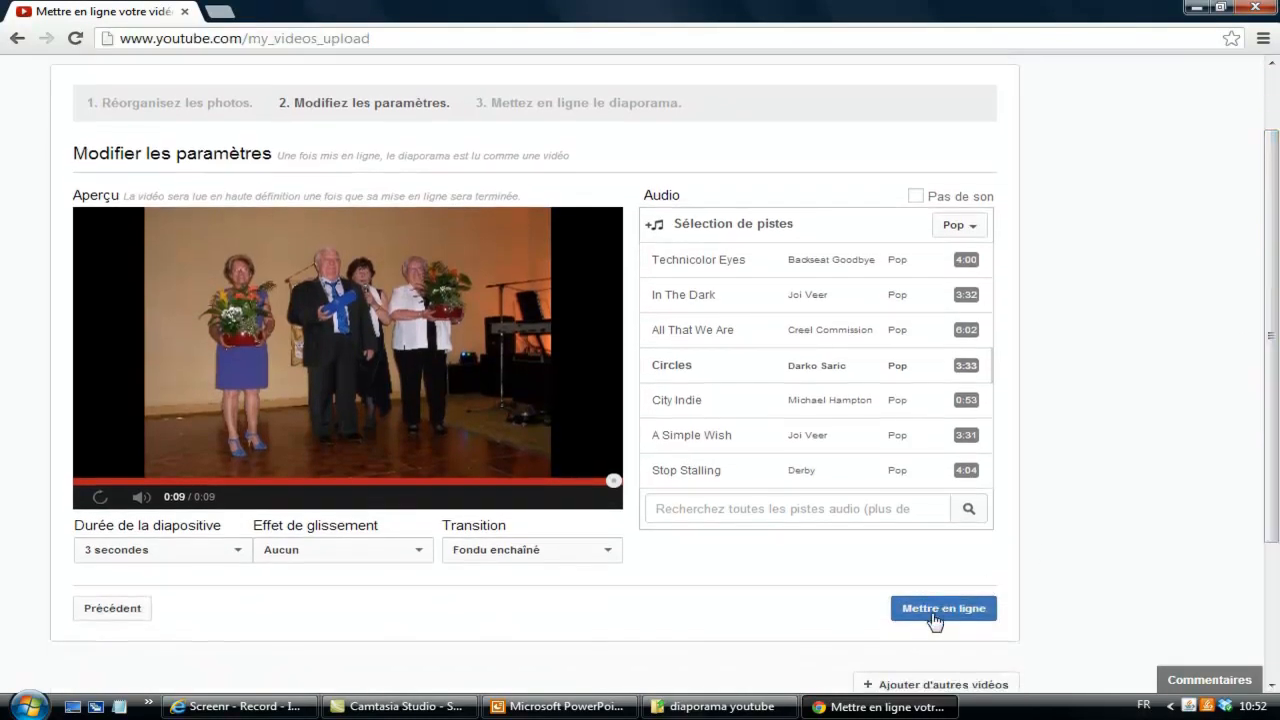
click(935, 617)
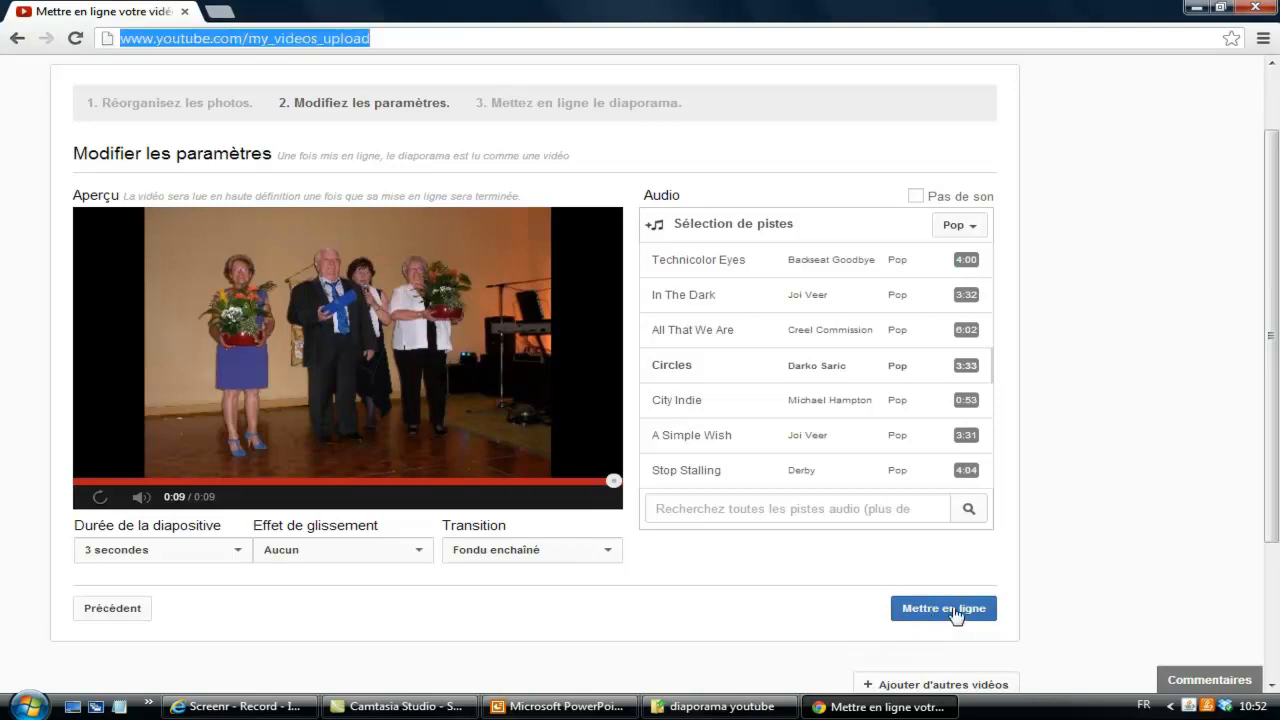
drag(1274, 454, 1273, 348)
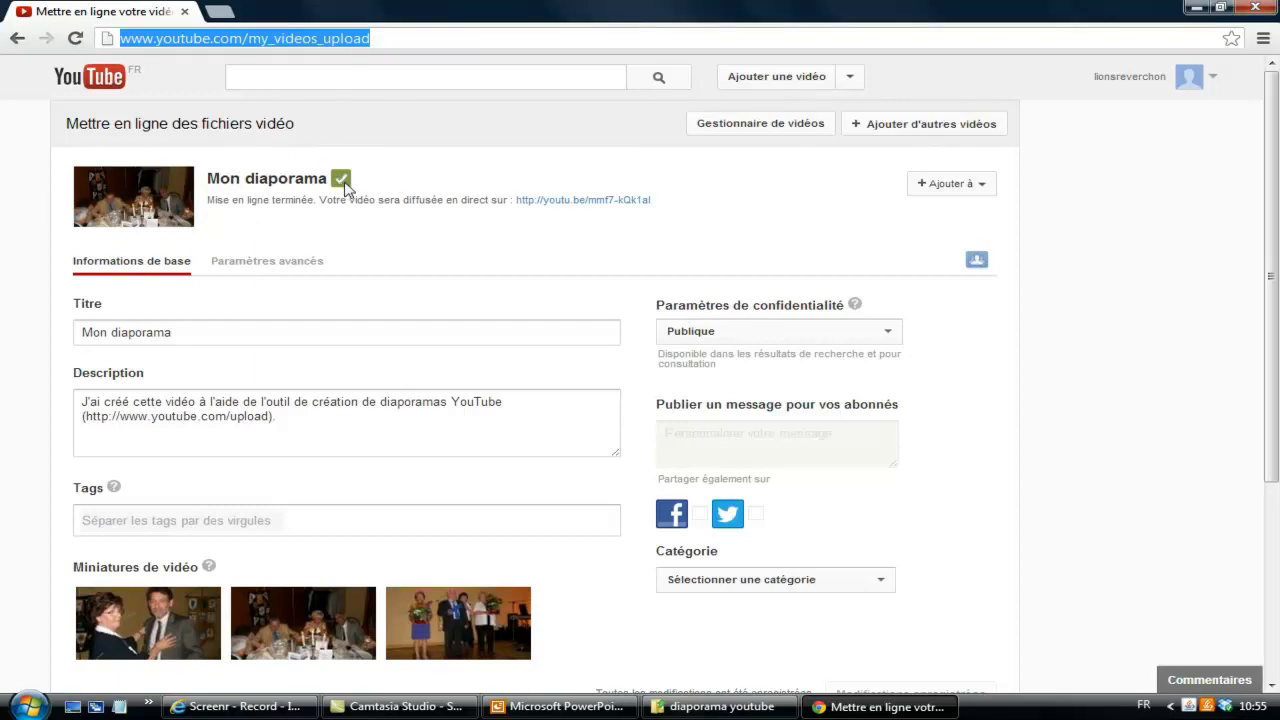
Step: Extend the video title to "Mon diaporama de Club"
click(175, 332)
click(175, 332)
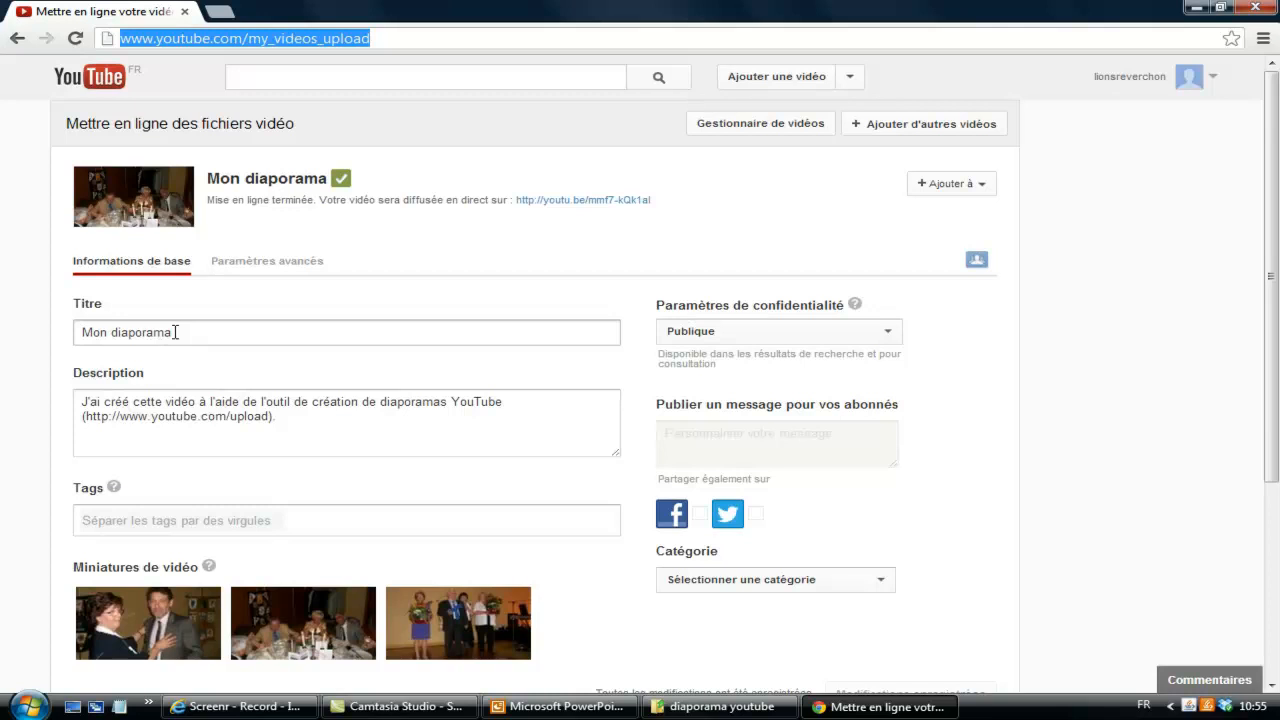
key(ctrl)
key(ctrl)
key(ctrl)
click(176, 332)
text(de )
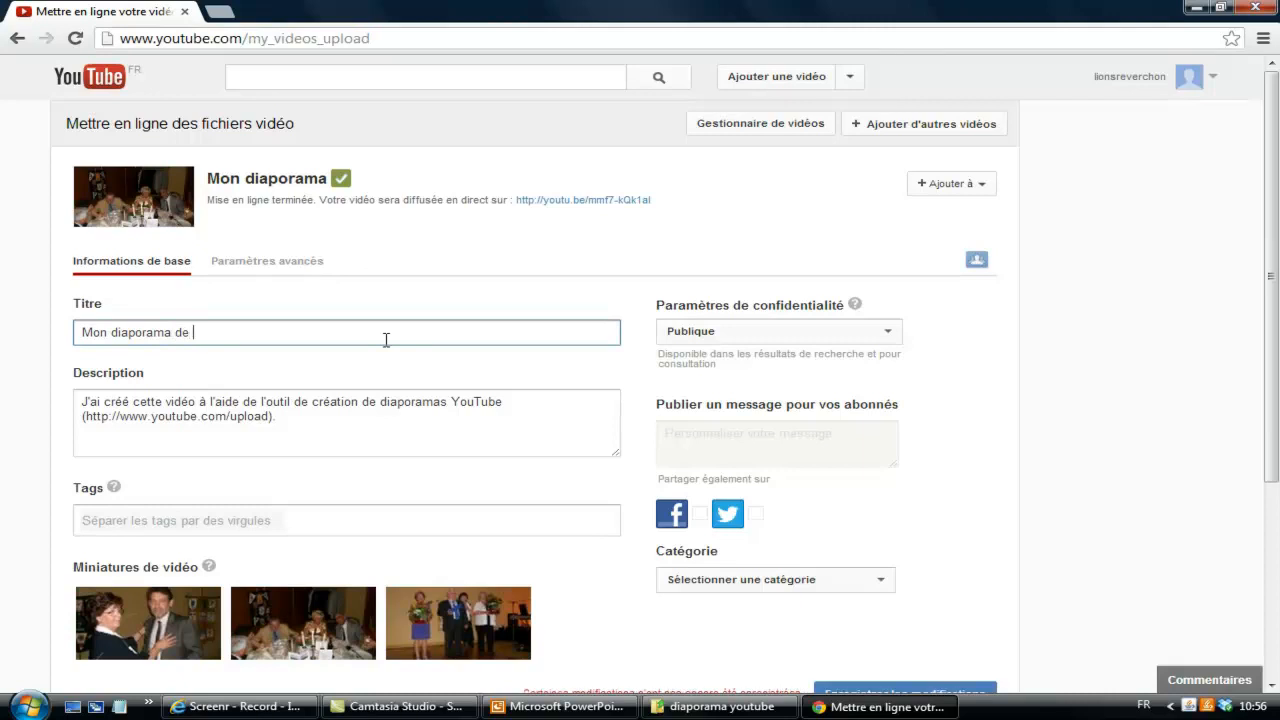
text(Club)
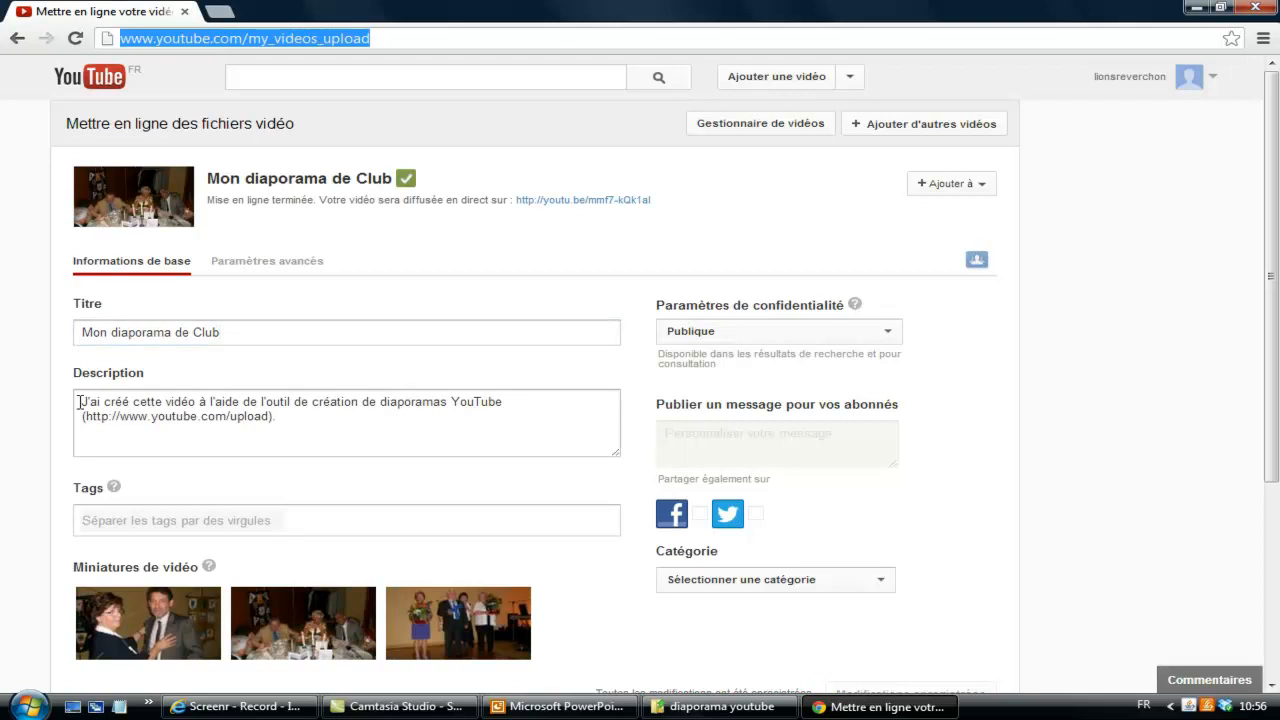
Step: Replace the default video description with "Quelques clichés de la Passation 2012."
drag(79, 402, 288, 413)
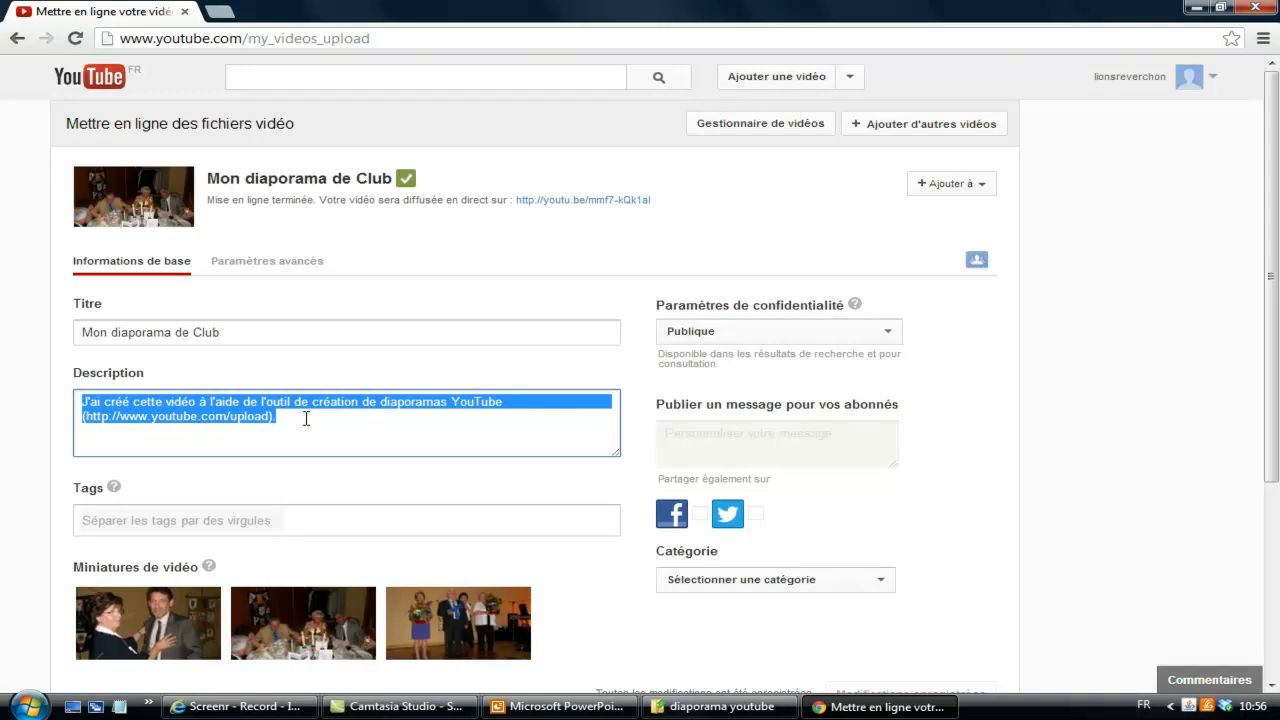
text(Quelques clichés de la Passation 2012.)
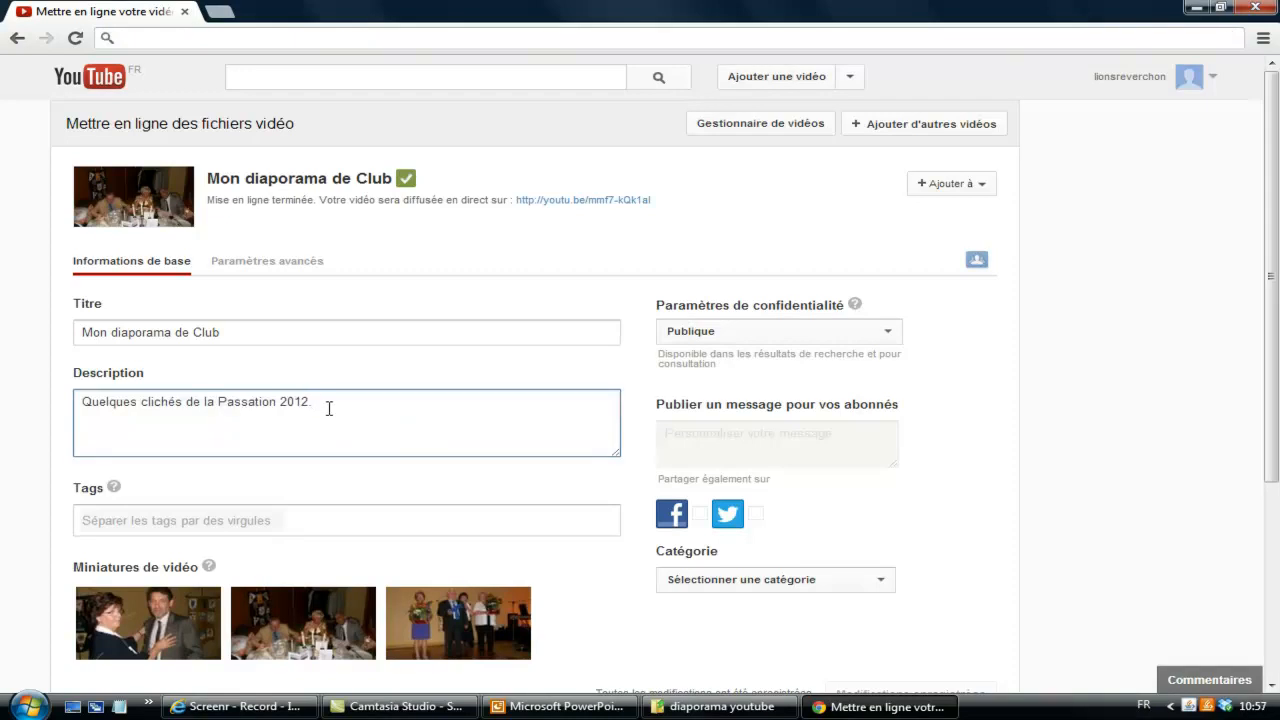
click(720, 337)
key(ctrl)
key(ctrl)
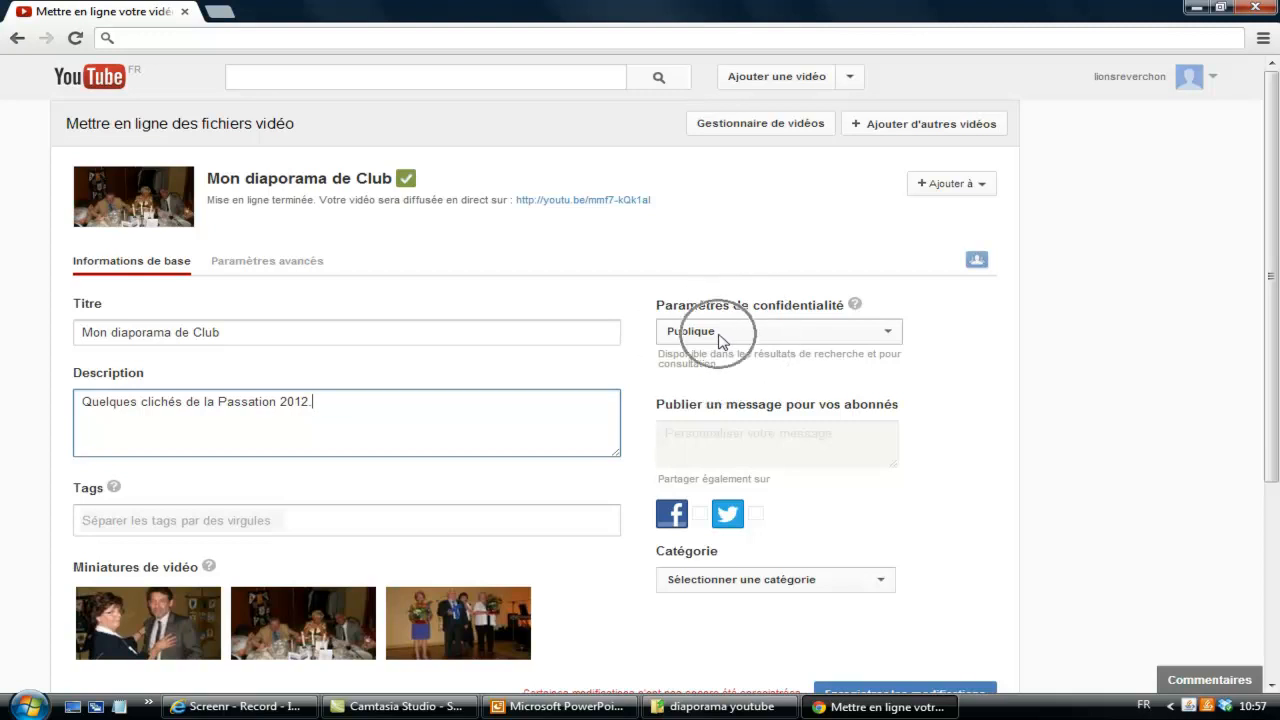
key(ctrl)
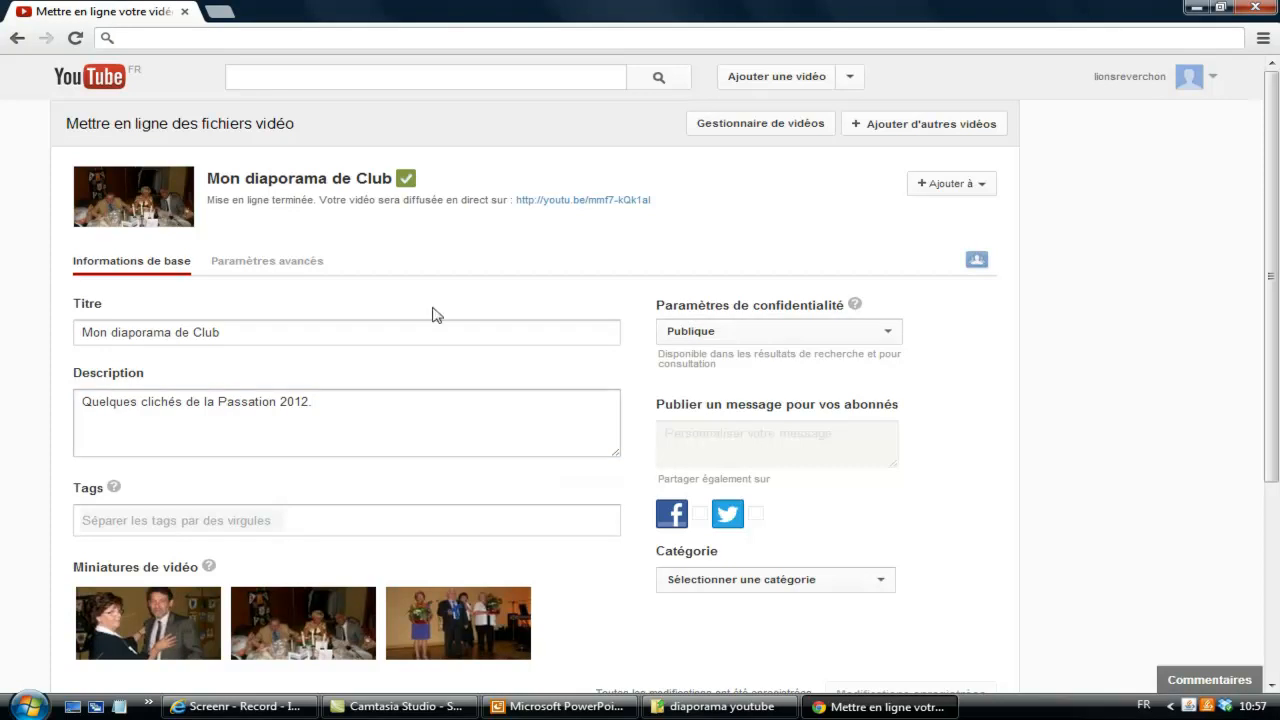
Step: In the advanced settings, disable comments, comment voting, viewing of video ratings and video comments, and save the changes
click(284, 268)
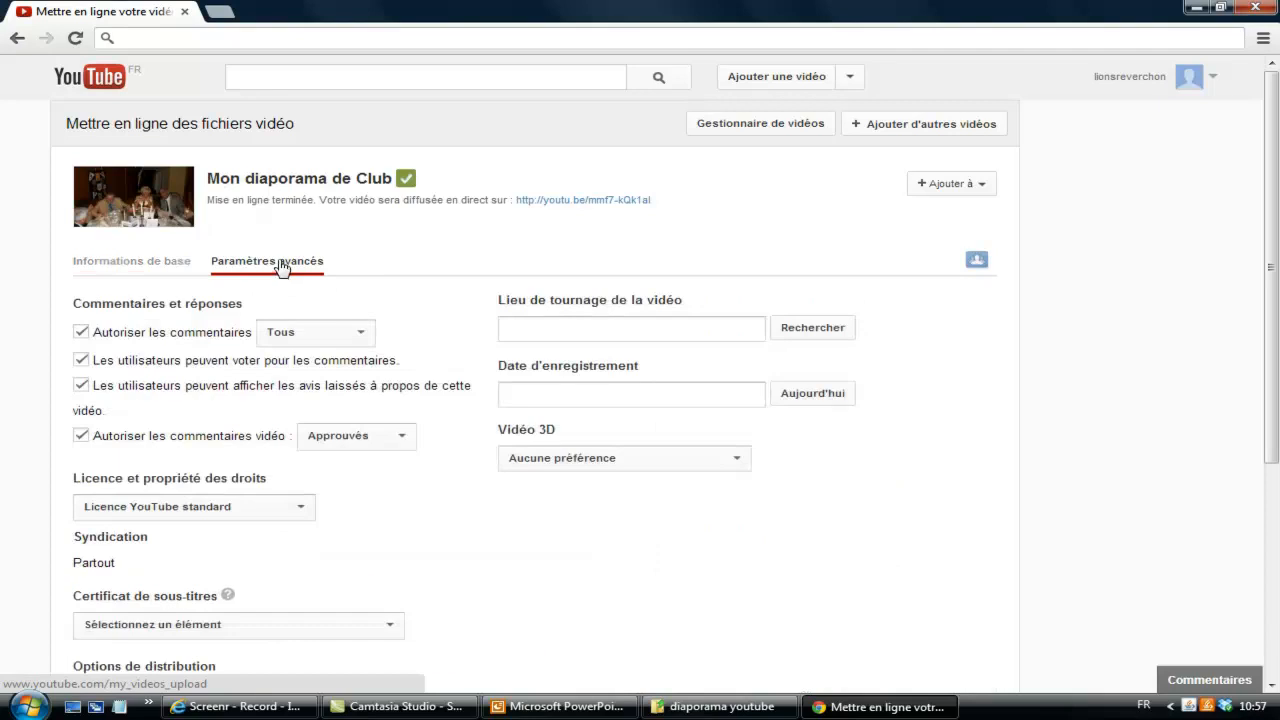
click(81, 333)
click(81, 360)
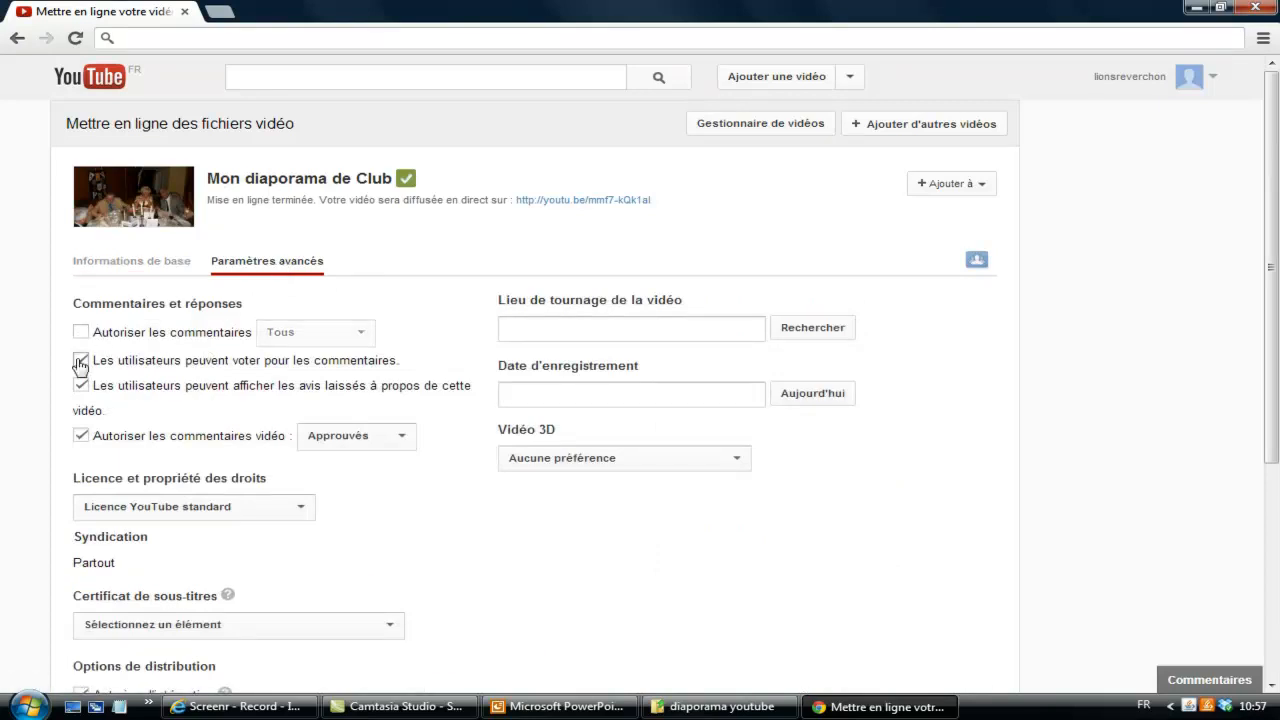
click(81, 386)
click(82, 437)
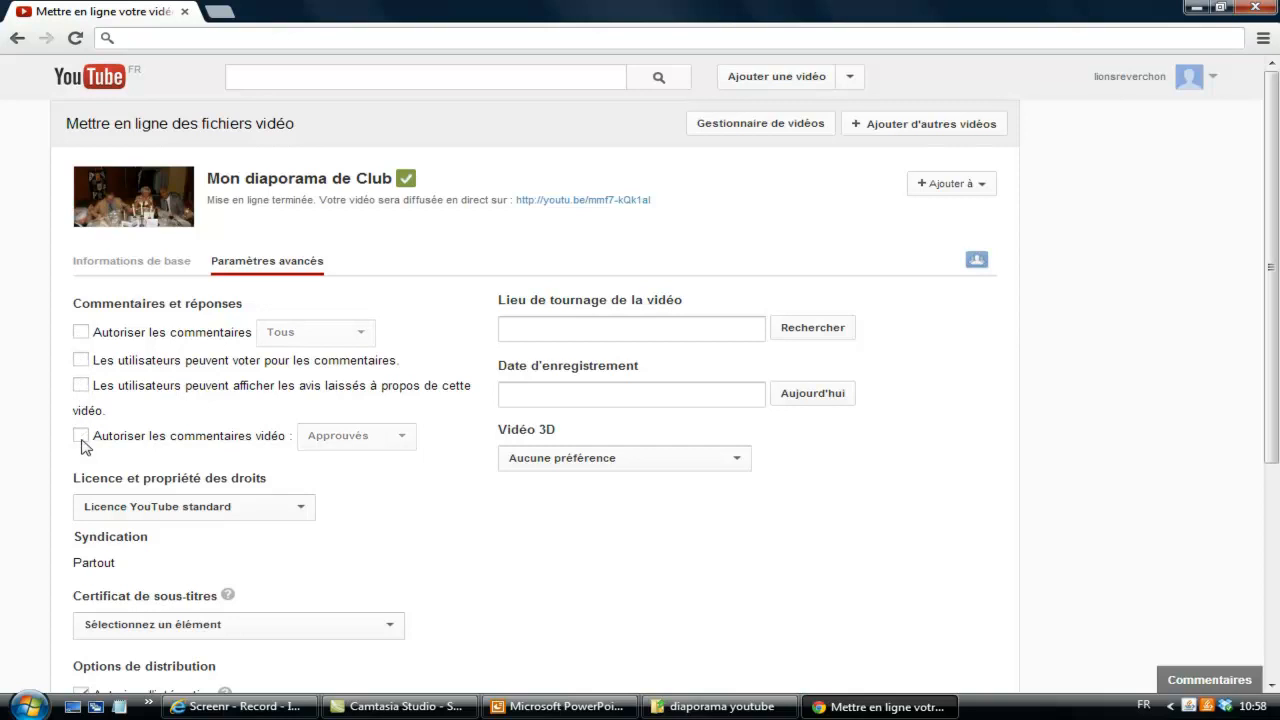
scroll(1275, 322, down, 3)
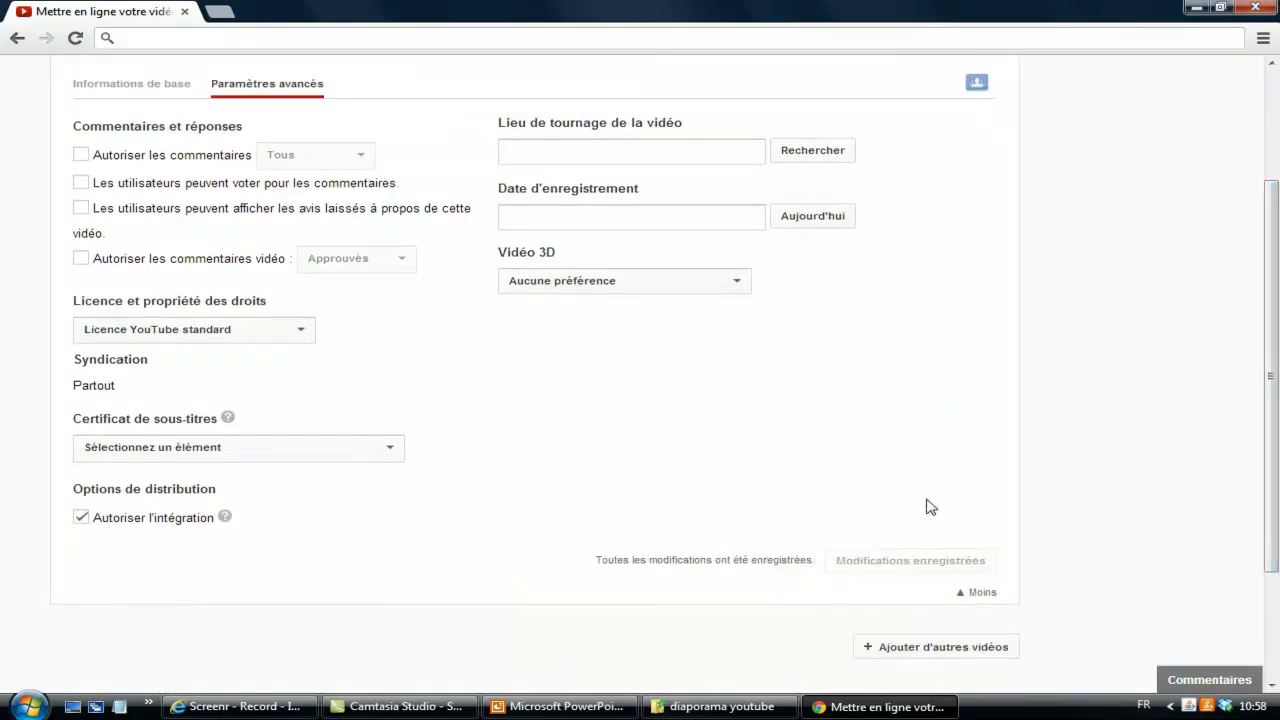
click(916, 567)
click(915, 565)
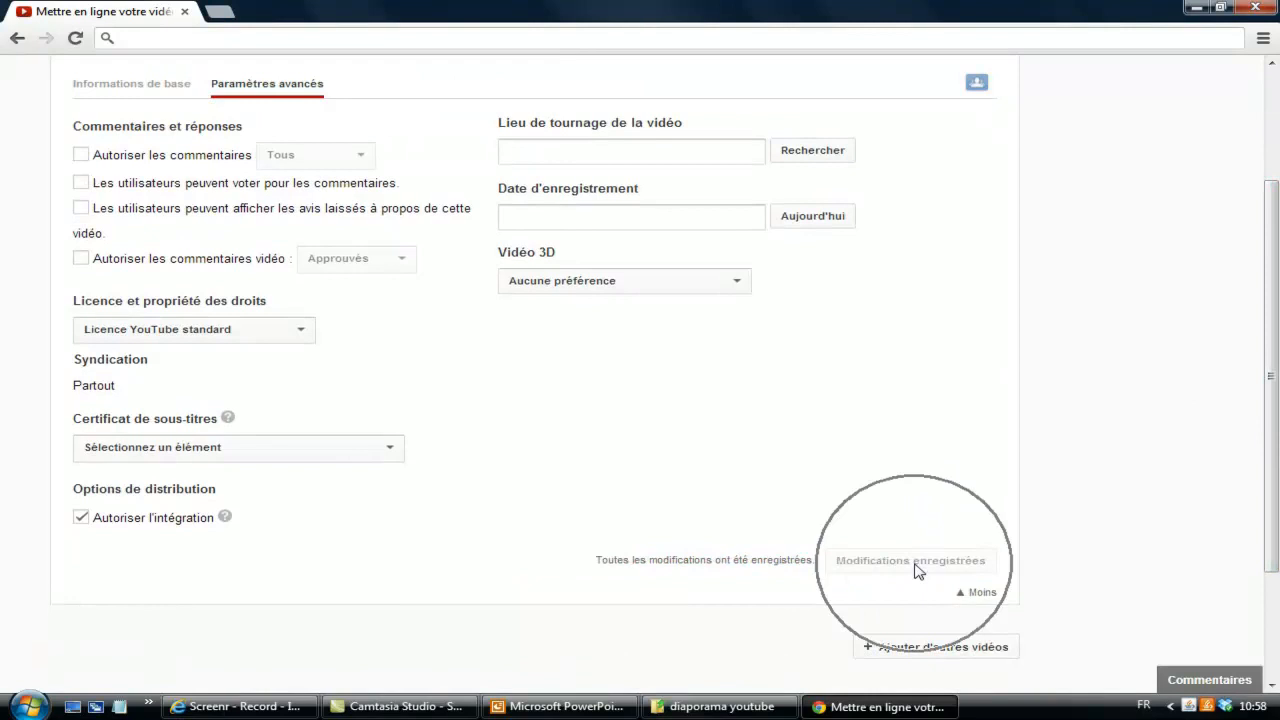
click(915, 565)
click(915, 565)
click(915, 565)
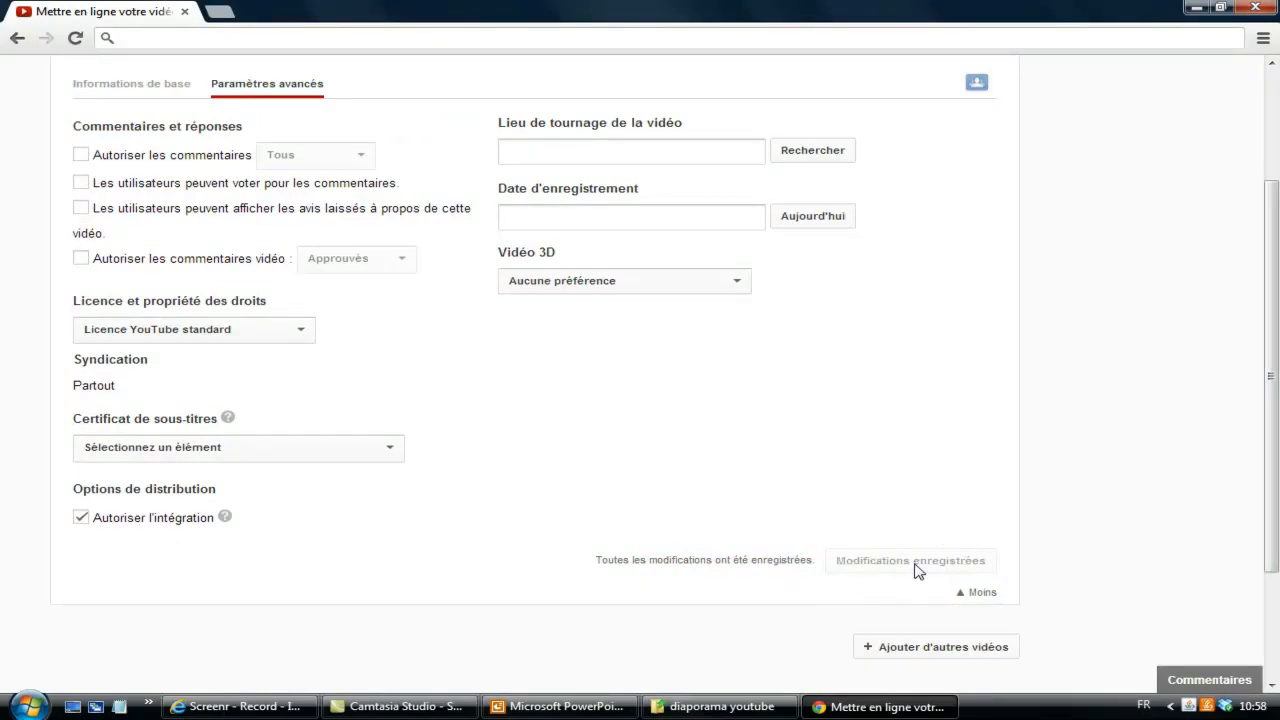
click(917, 568)
Step: Copy the link address of the uploaded slideshow video
drag(1271, 537, 1272, 428)
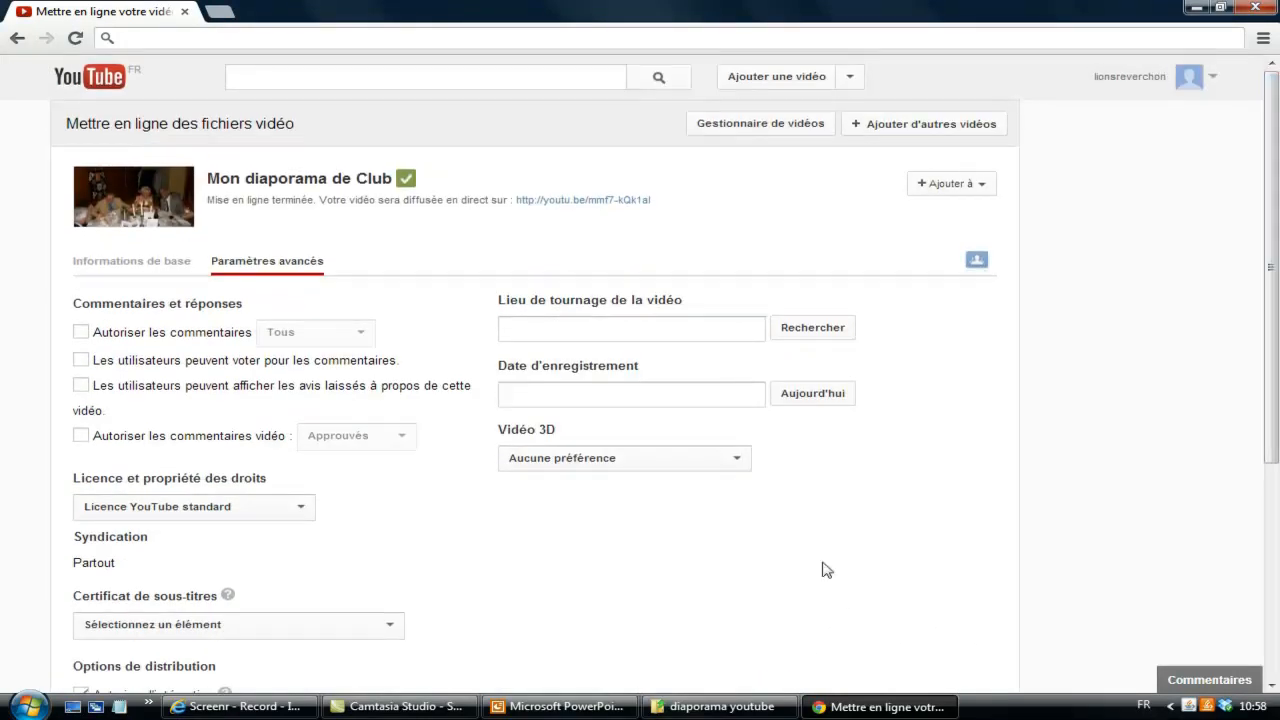
click(570, 205)
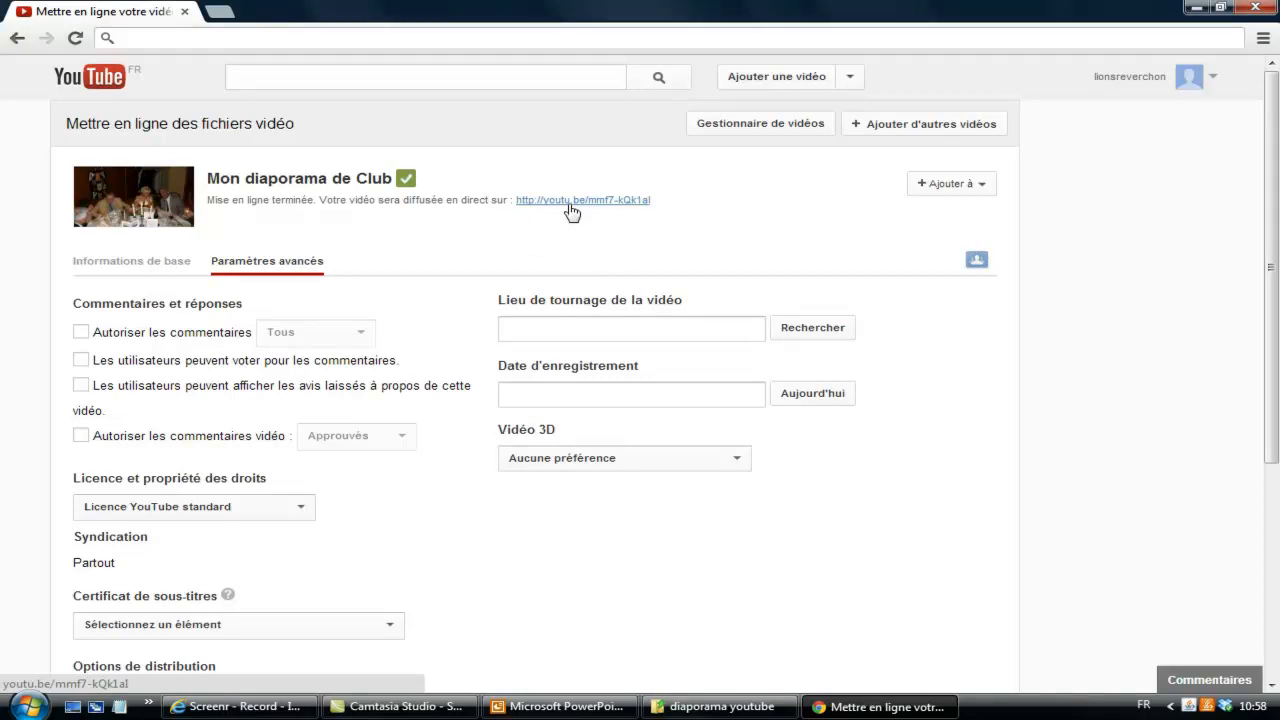
right_click(572, 211)
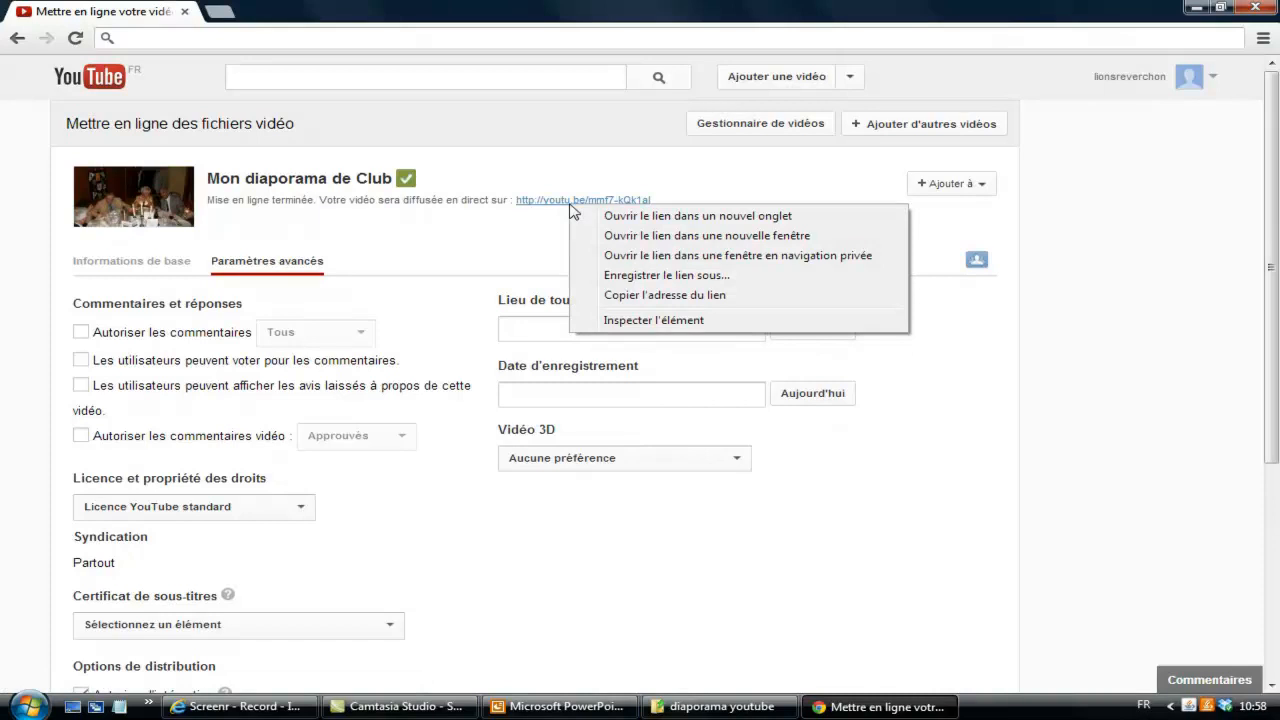
click(644, 301)
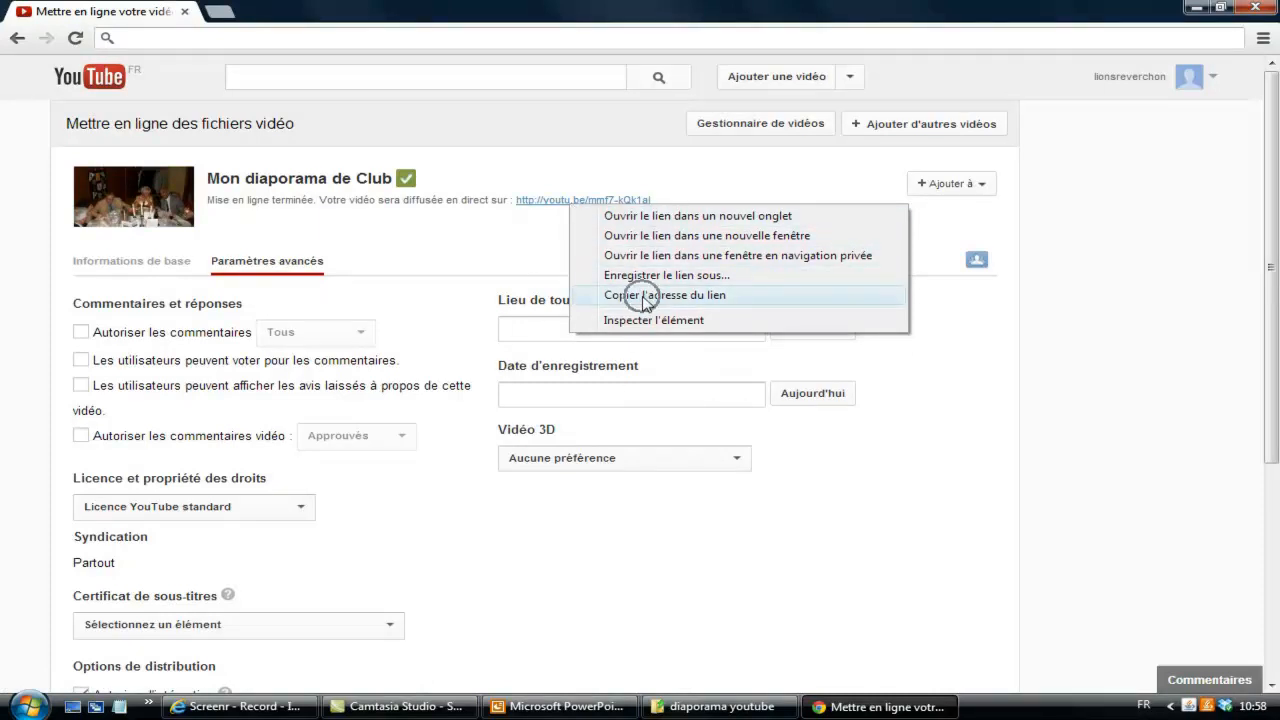